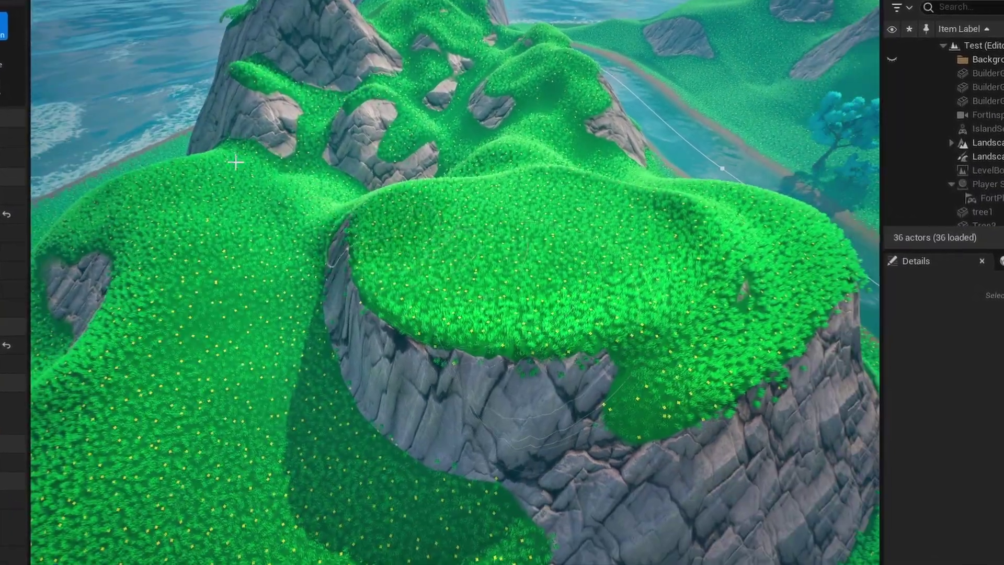
- Examine the landscape's grass, flowers and rock areas in the editor viewport and in the play session
left_click_drag(528, 360, 391, 369)
right_click_drag(391, 369, 481, 361)
left_click_drag(481, 293, 508, 174)
right_click_drag(509, 173, 585, 183)
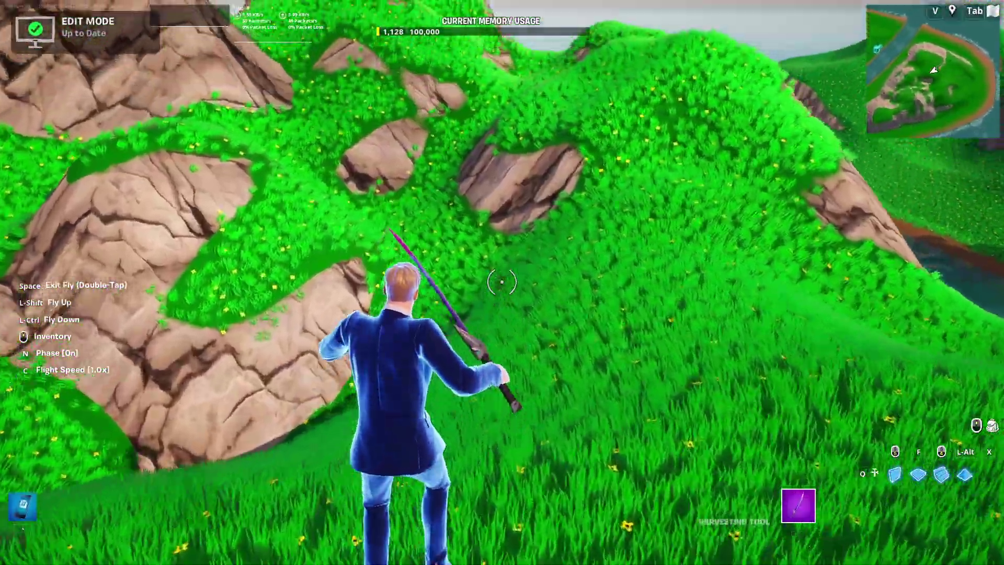
key("space")
key("space")
key("w")
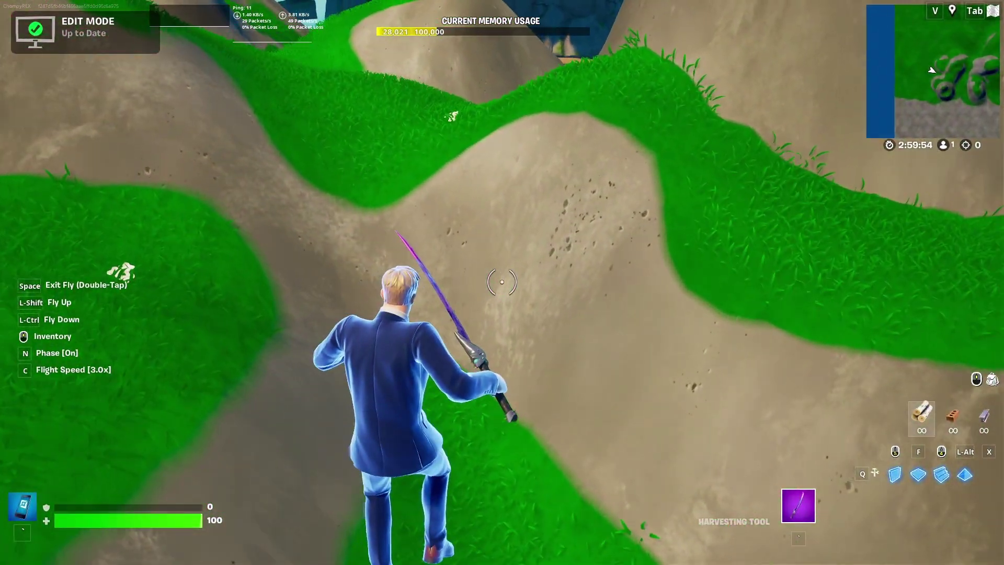
key("s")
key("d")
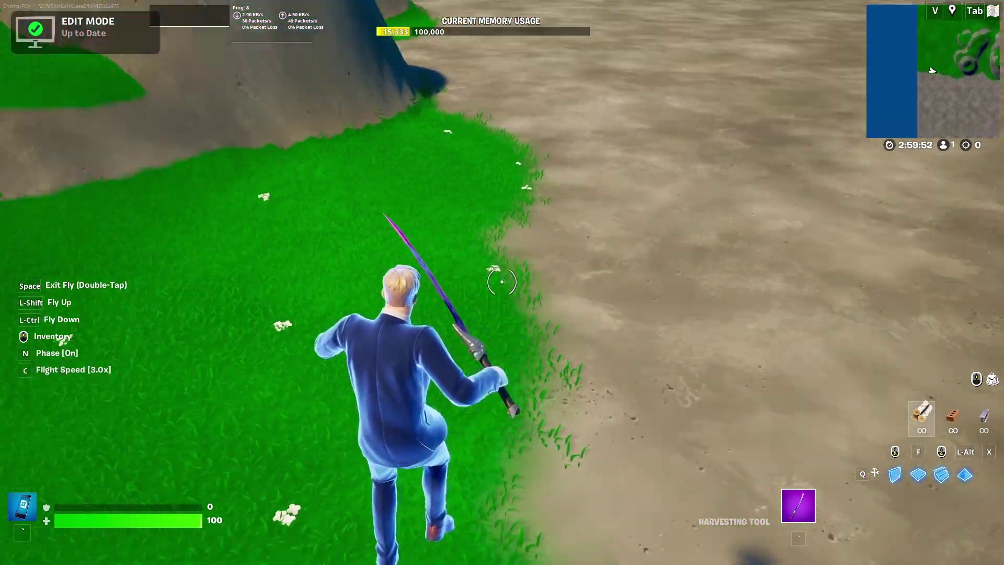
key("w")
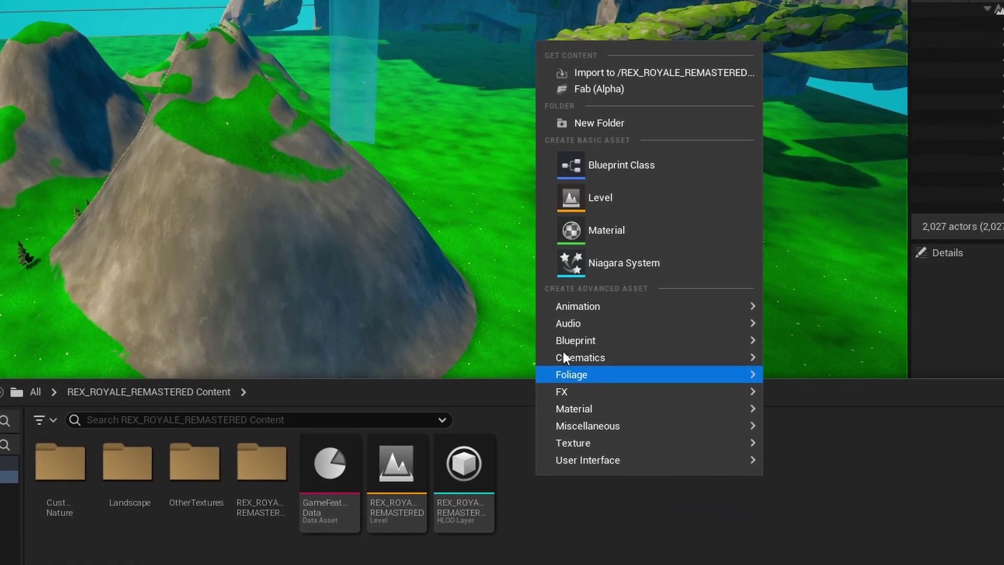
- Create a new Material asset in the REX_ROYALE_REMASTERED Content folder
left_click(575, 232)
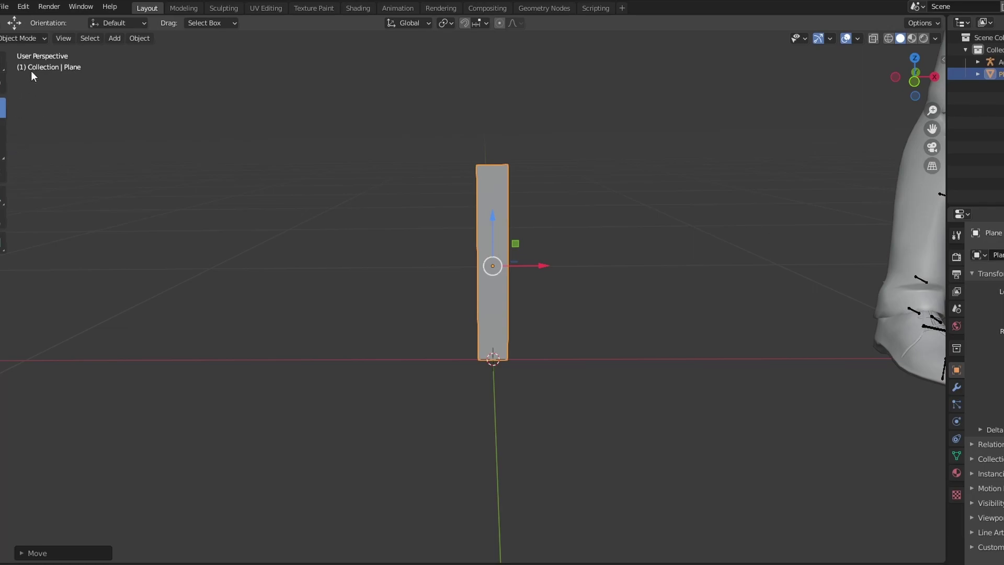
- Switch to Blender and bend the grass blade mesh by rotating its tip vertices in Edit Mode with proportional editing
left_click(24, 38)
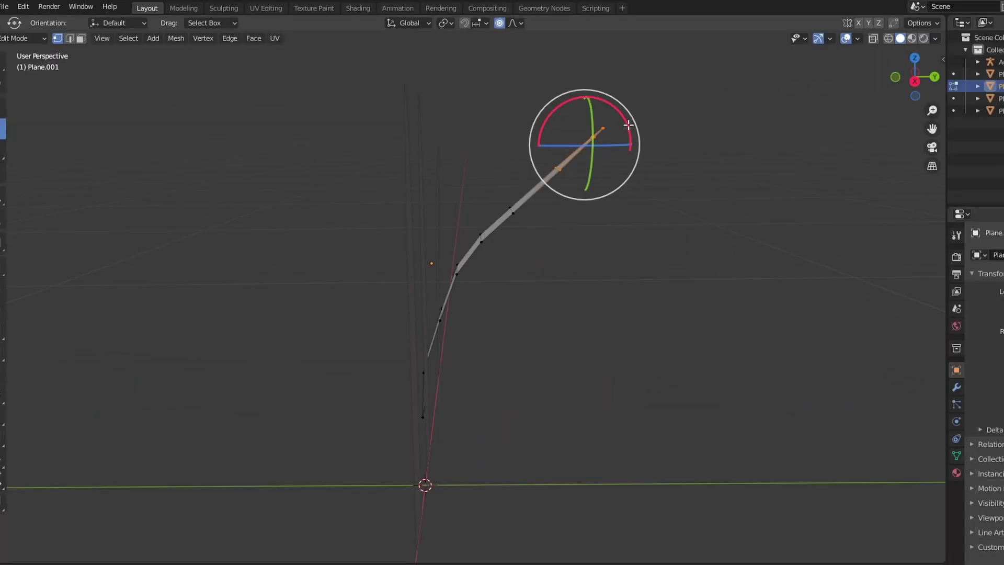
left_click_drag(631, 127, 639, 139)
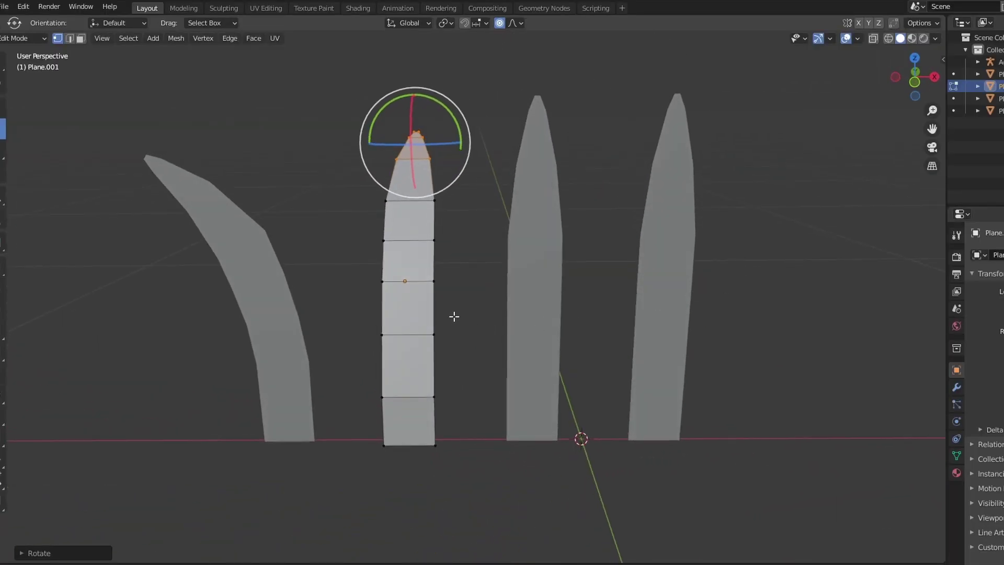
left_click_drag(452, 291, 352, 101)
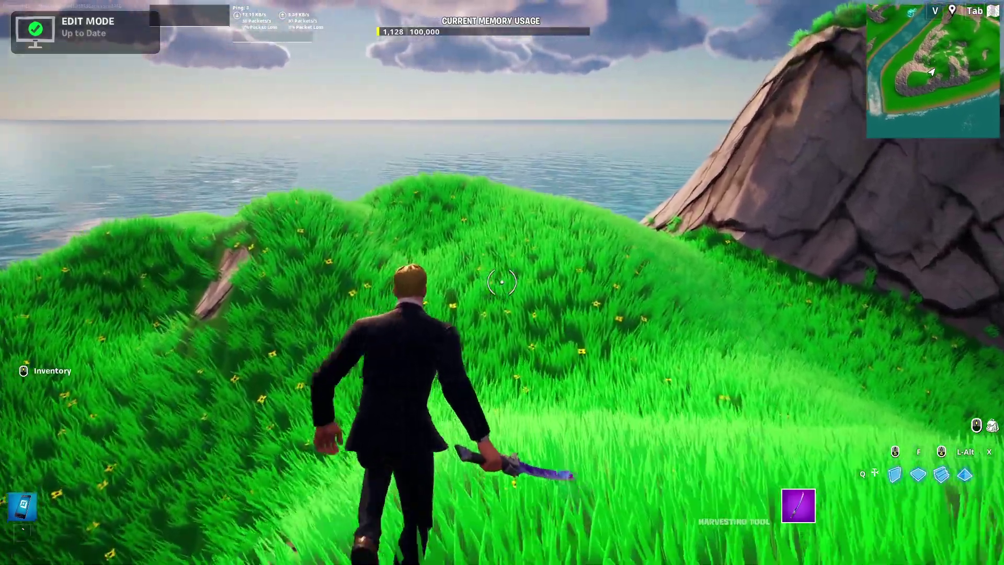
- Examine the grass blades and painted grass areas of the landscape in the Unreal editor viewport and in the play session
key("w")
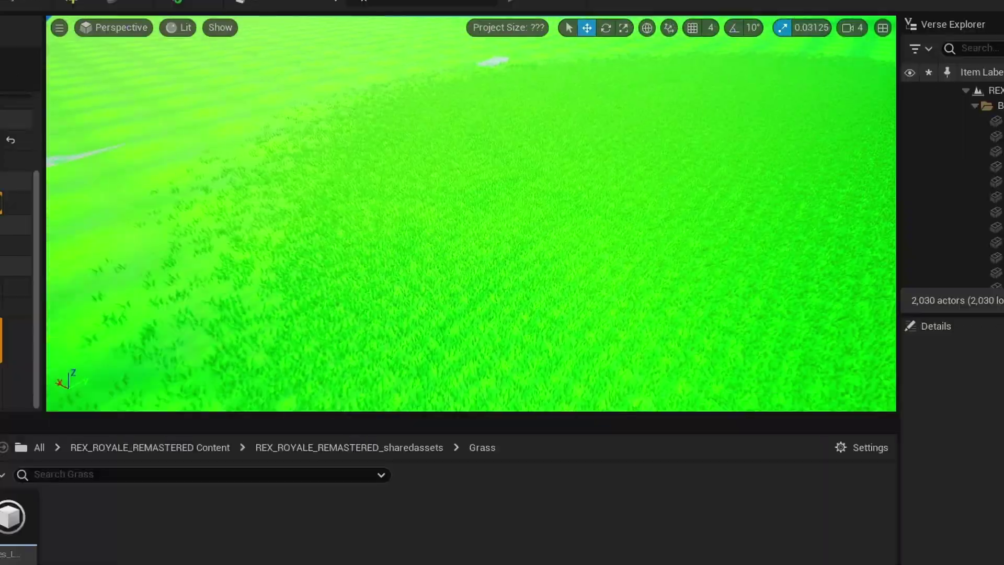
key("w")
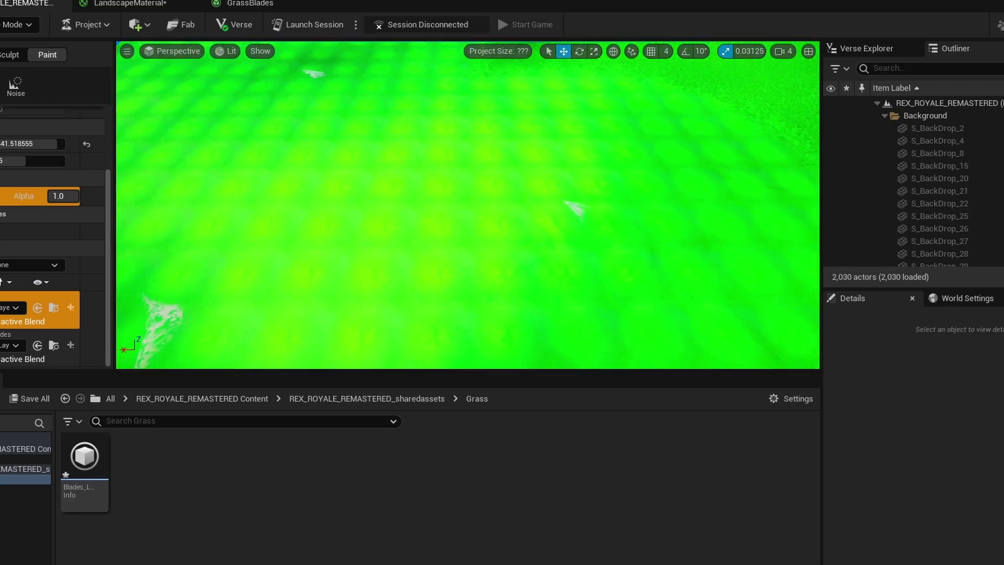
right_click_drag(468, 205, 549, 272)
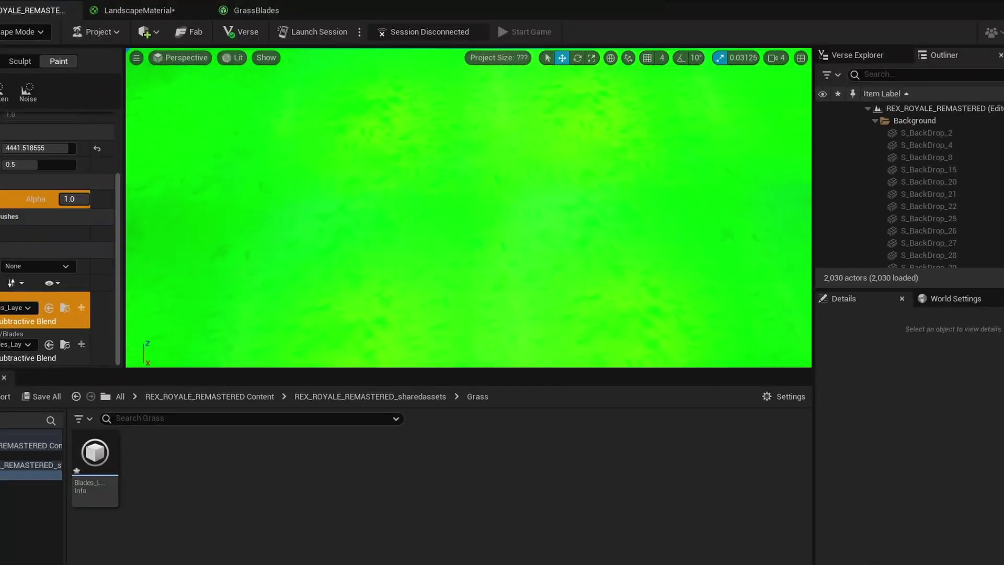
right_click_drag(468, 205, 450, 177)
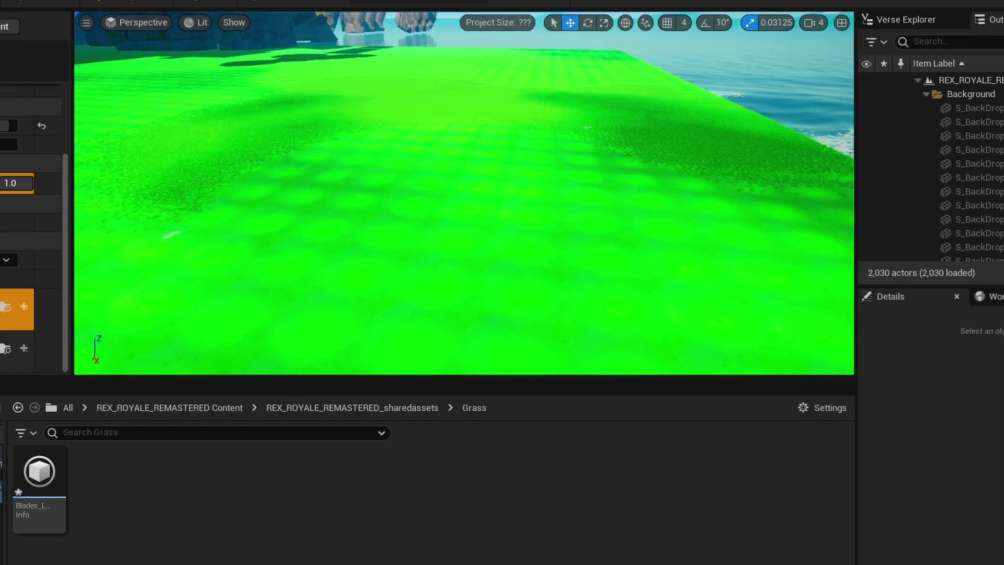
right_click_drag(464, 193, 372, 154)
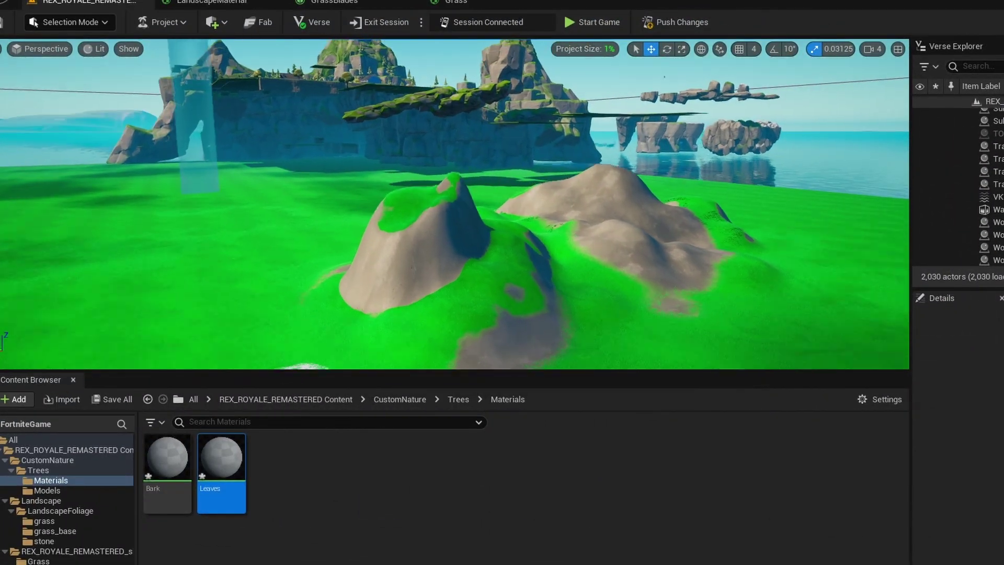
key("d")
right_click_drag(455, 204, 319, 199)
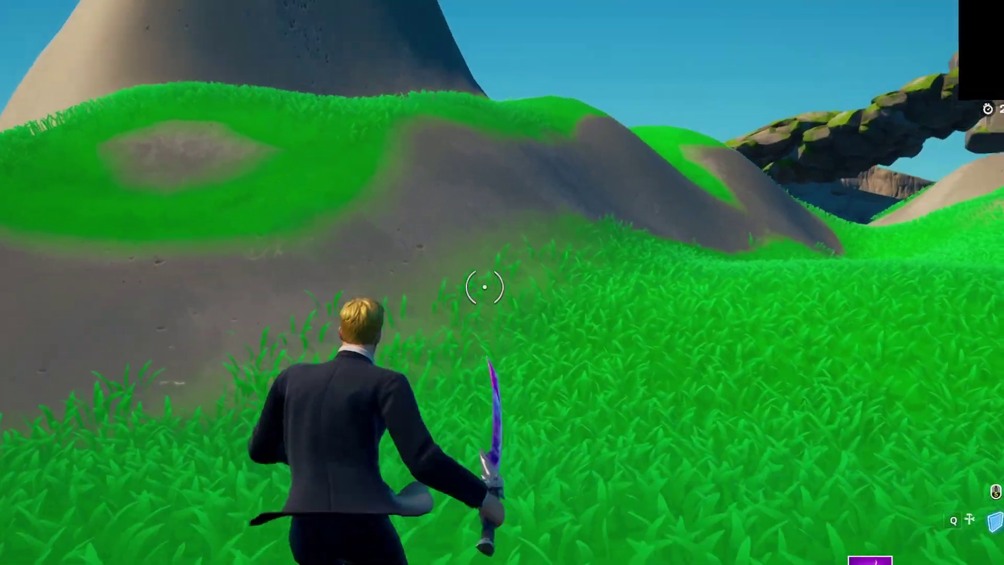
key("space")
key("space")
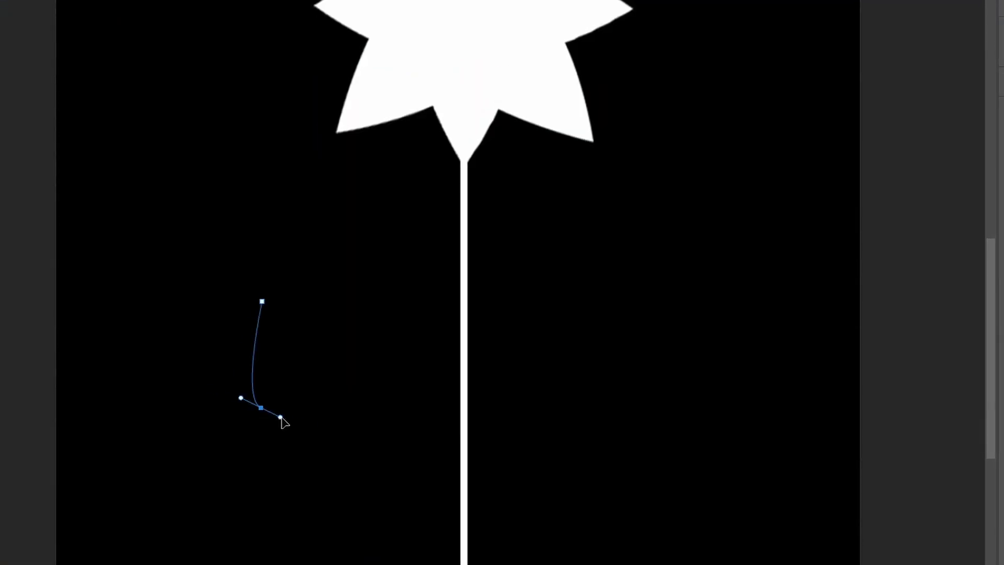
- In Photoshop, turn the teardrop leaf path beside the flower stem into a selection and fill it with white
key("ctrl+Return")
key("alt+BackSpace")
key("ctrl+d")
left_click_drag(259, 367, 335, 369)
key("ctrl+z")
key("ctrl+z")
key("alt+BackSpace")
- Rotate and resize the white leaf with Free Transform and attach it to the lower part of the stem's left side
key("ctrl+t")
left_click_drag(260, 368, 369, 378)
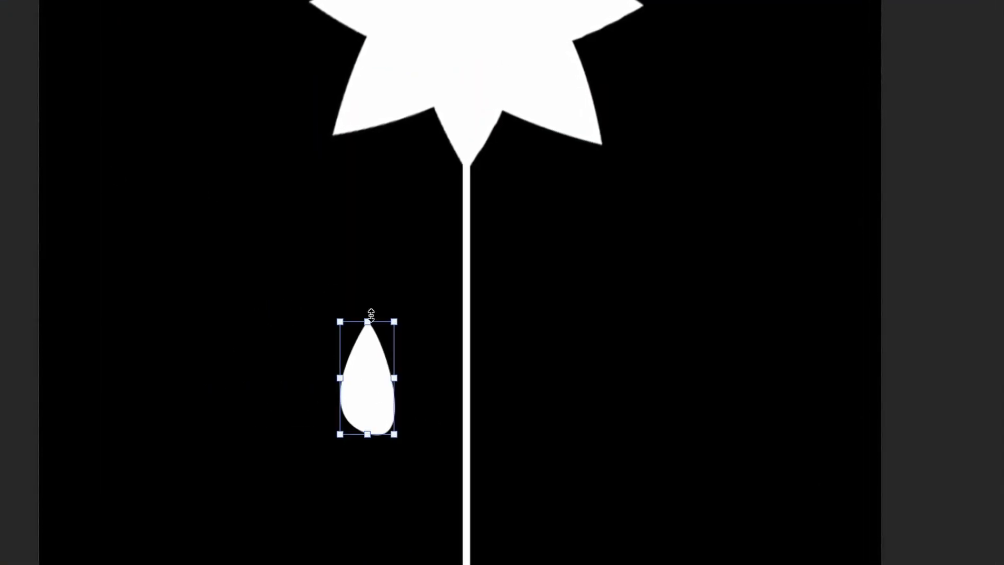
mouse_move(426, 505)
left_mouse_down()
mouse_move(427, 274)
mouse_move(421, 525)
mouse_move(421, 515)
left_mouse_up()
left_click_drag(318, 564, 337, 564)
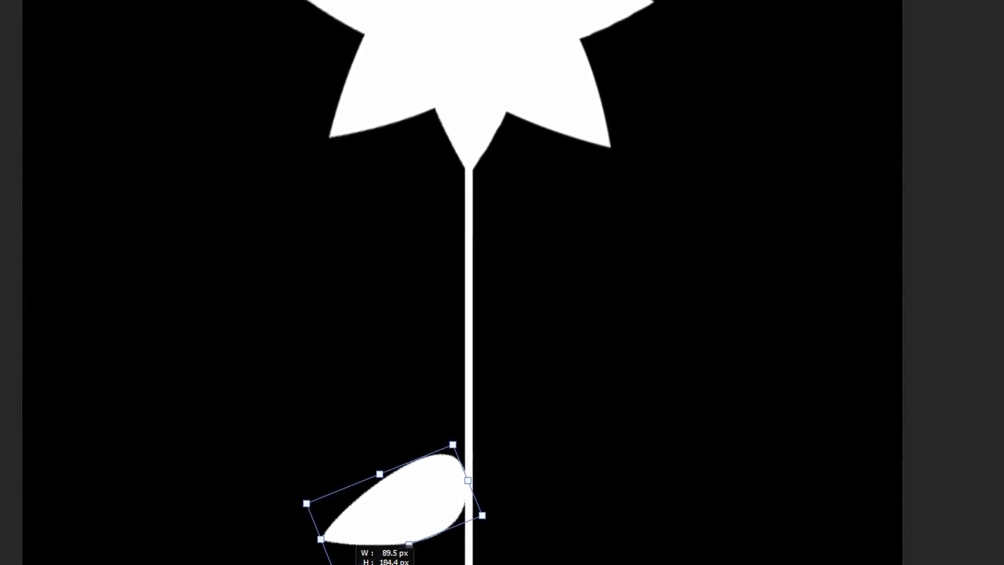
left_click_drag(422, 515, 422, 551)
key("Return")
- Duplicate the leaf and mirror the copy onto the stem's right side, higher than the original
left_click_drag(366, 558, 423, 345, "alt")
left_click_drag(424, 345, 469, 345)
key("ctrl+t")
key("Return")
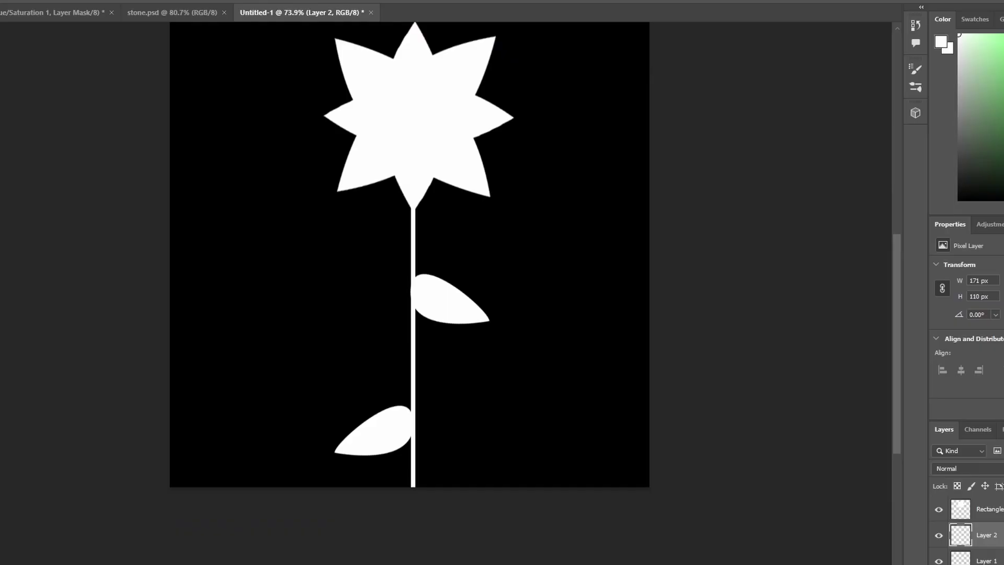
- Reposition the two leaves along the flower stem
mouse_move(448, 301)
left_mouse_down()
mouse_move(441, 275)
mouse_move(452, 289)
left_mouse_up()
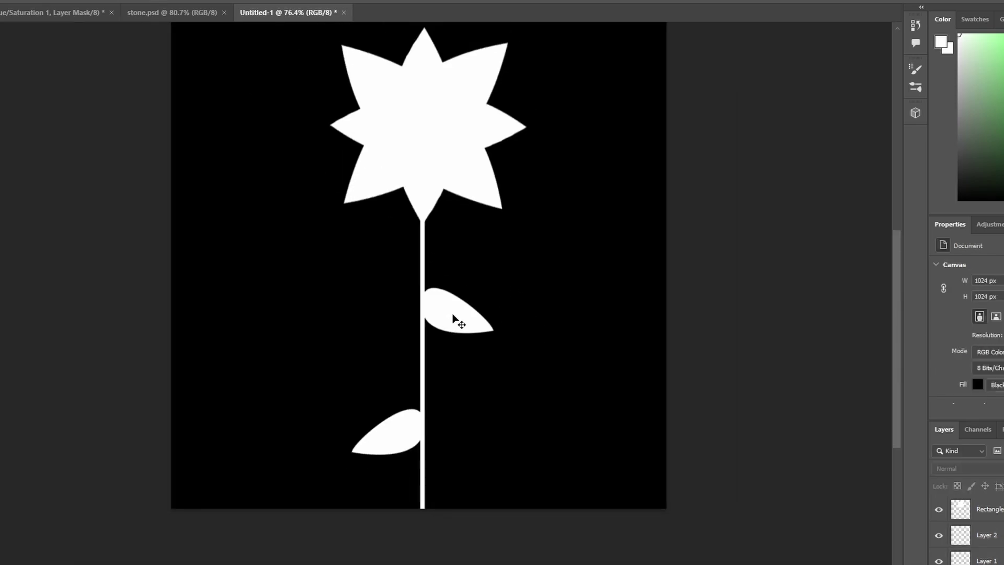
left_click_drag(453, 315, 456, 359)
left_click_drag(389, 473, 397, 477)
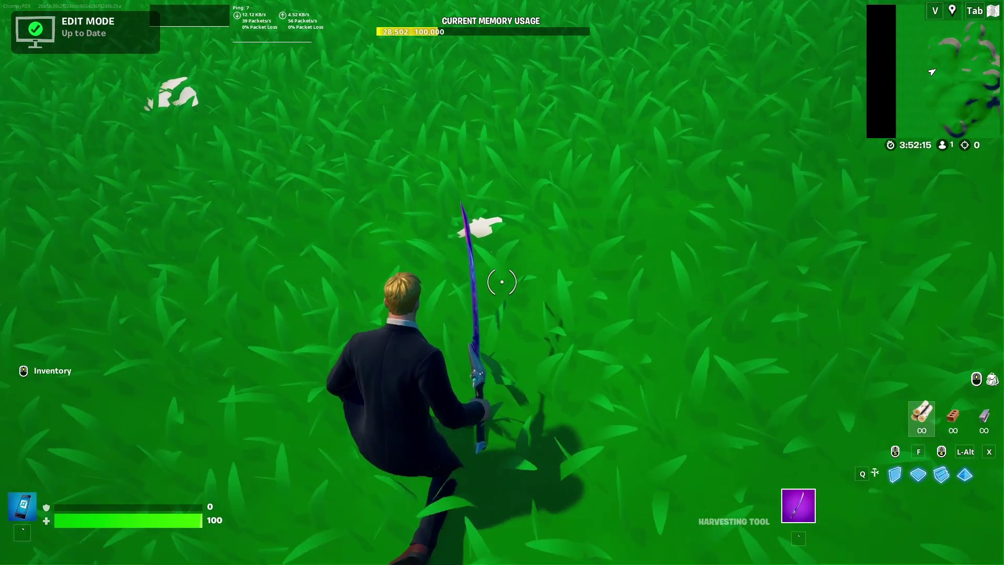
- Switch to the Fortnite play session and fly over the island to examine the grass, flowers and trees from above
left_click(501, 282)
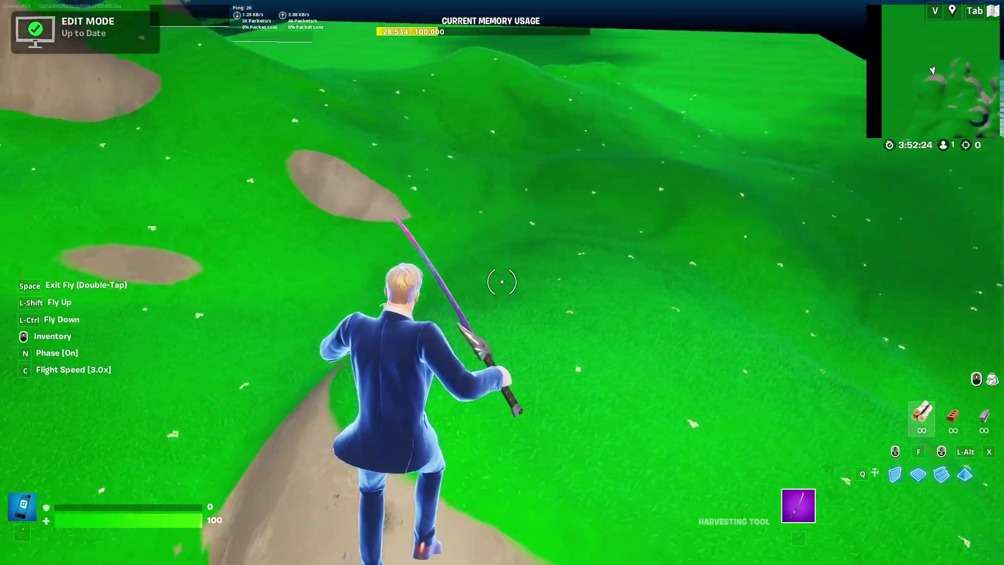
key("w")
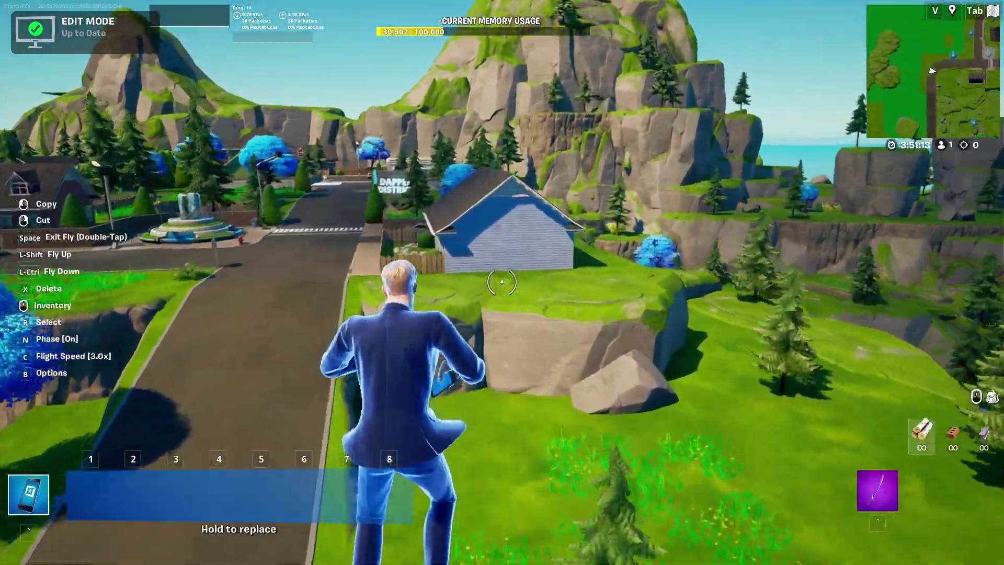
key("r")
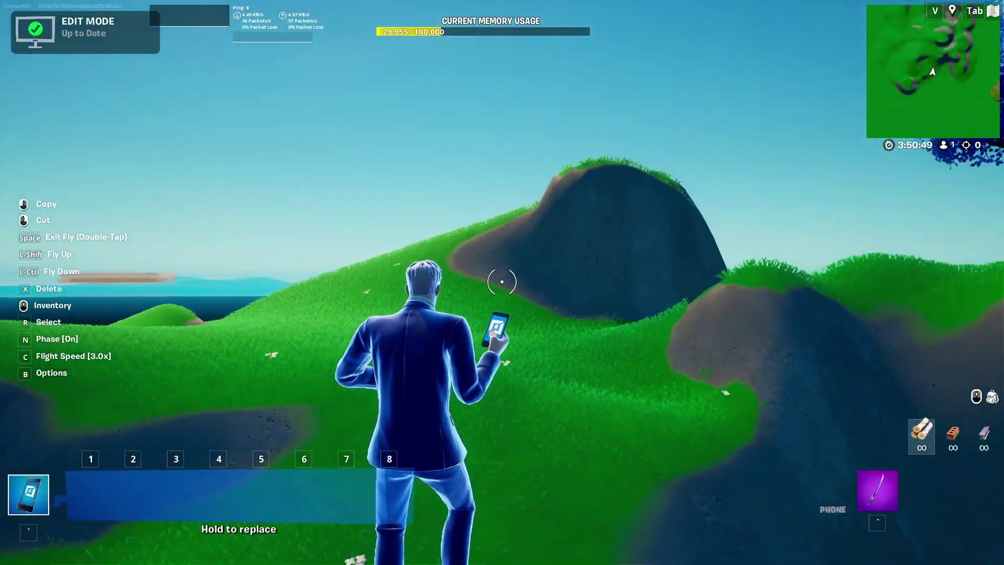
key("s")
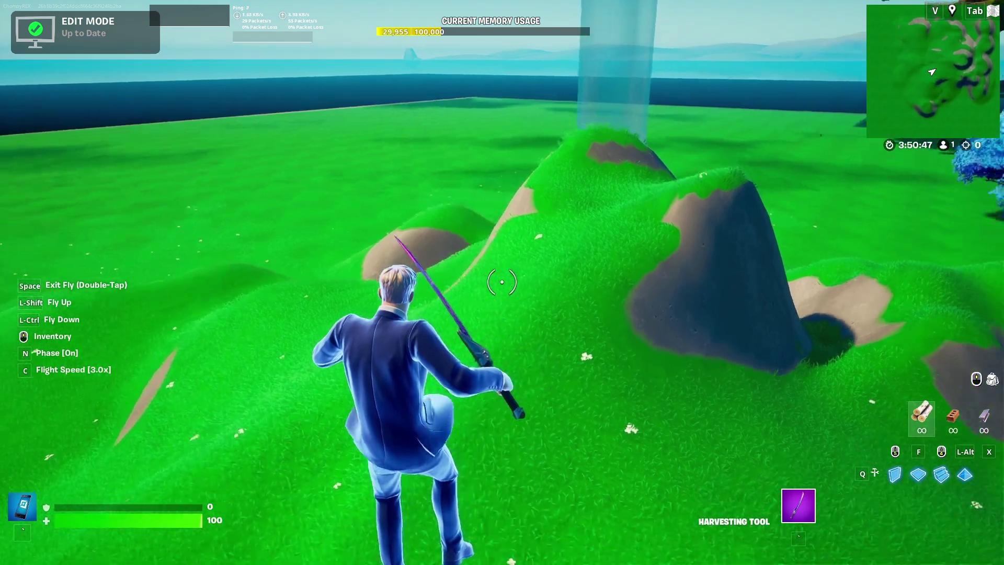
key("w")
key("shift")
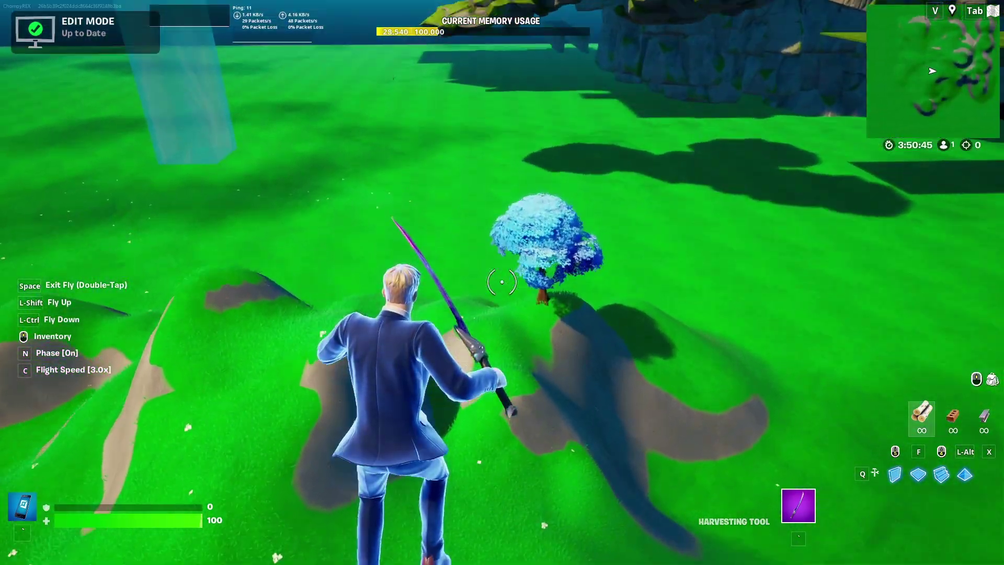
key("w")
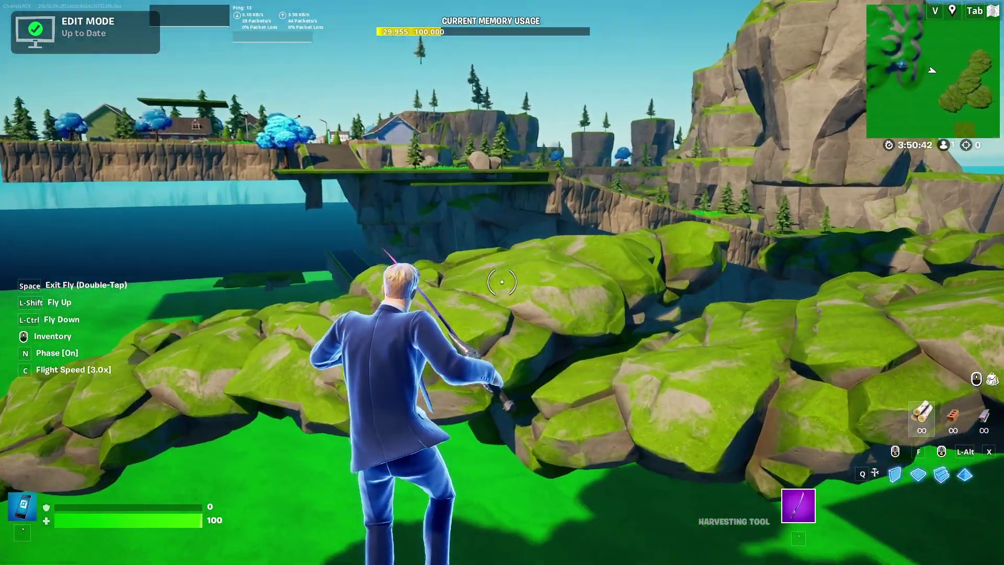
key("w")
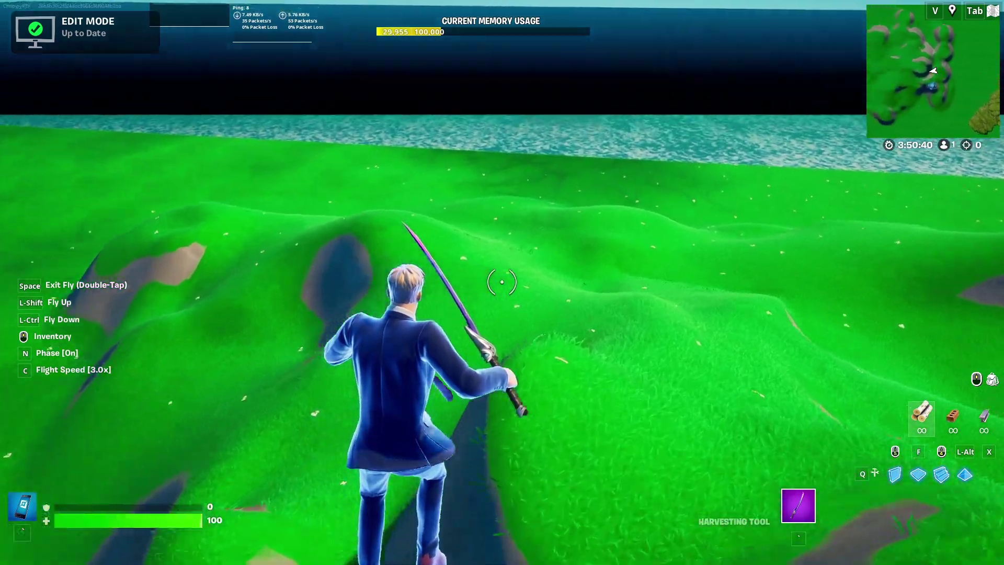
key("w")
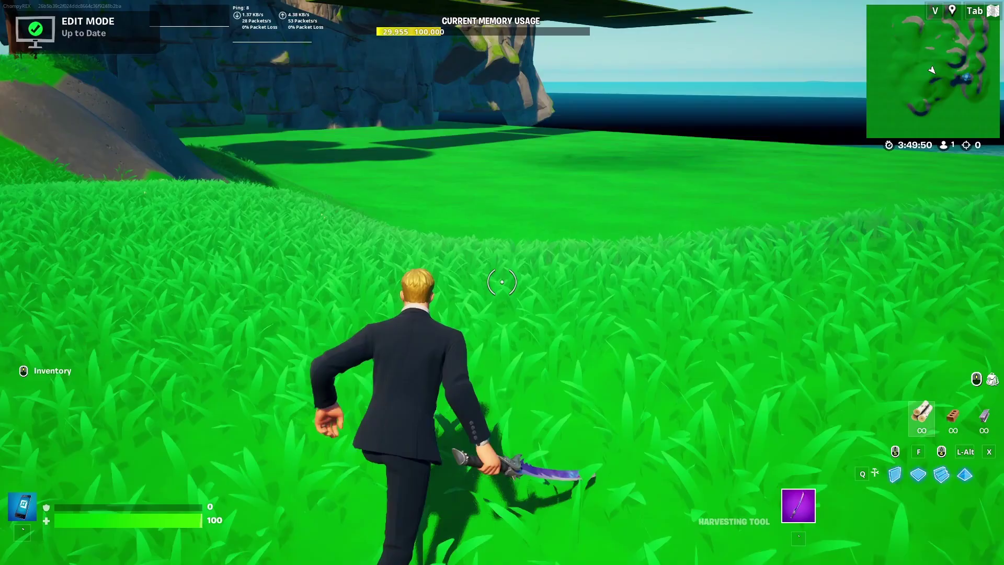
- Walk across the grassy hills to examine the grass blades and white flowers up close
key("w")
key("w")
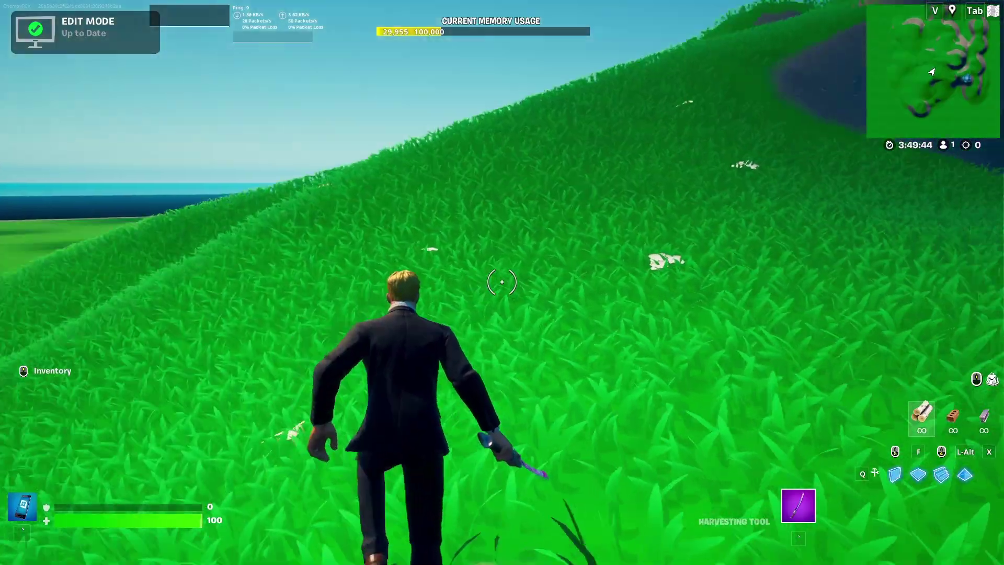
key("w")
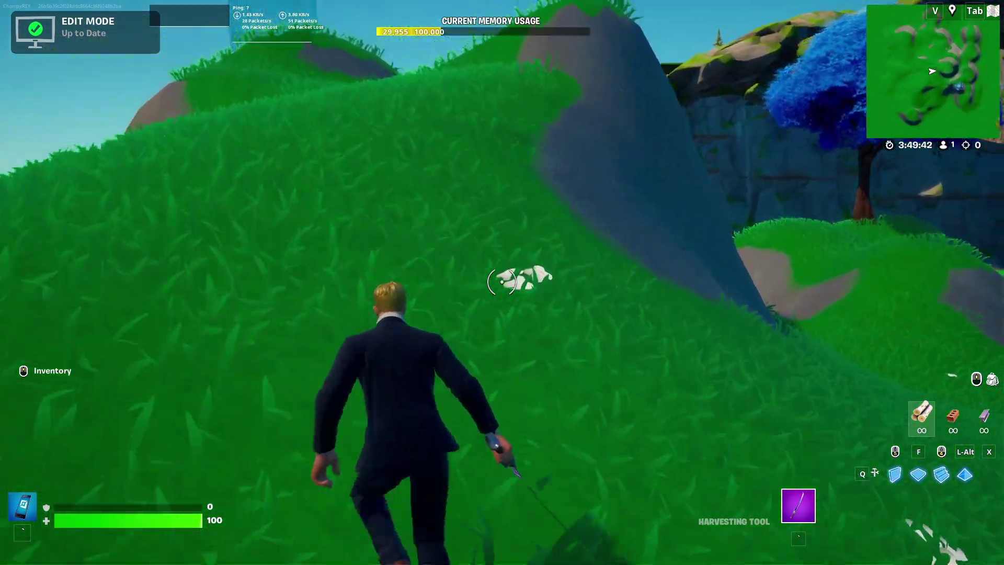
key("w")
key("w")
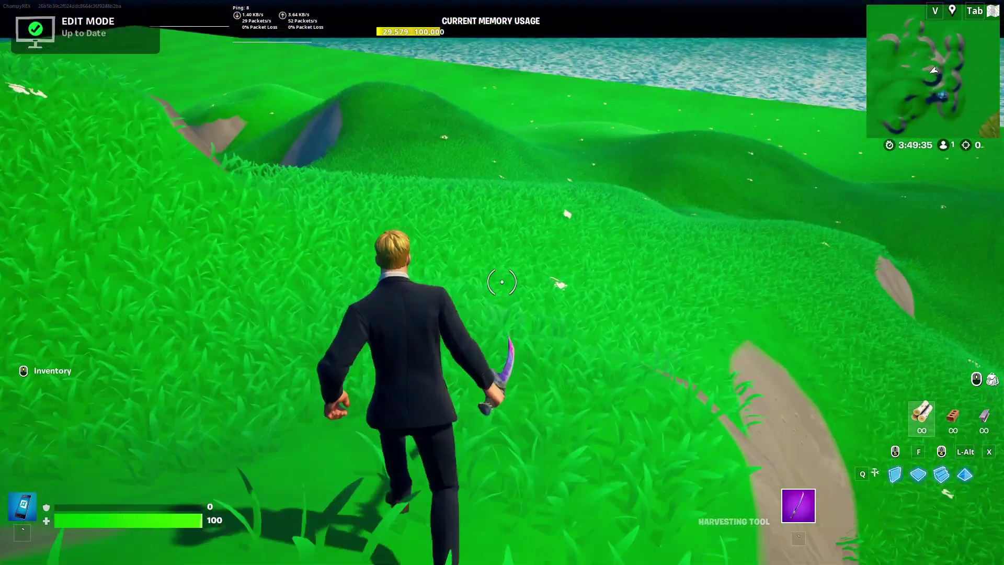
key("w")
key("space")
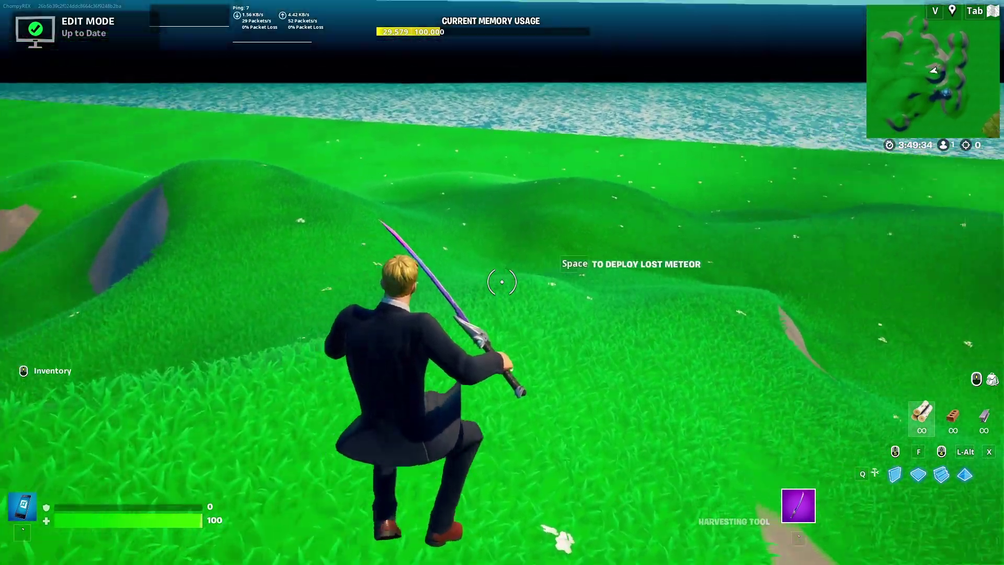
key("w")
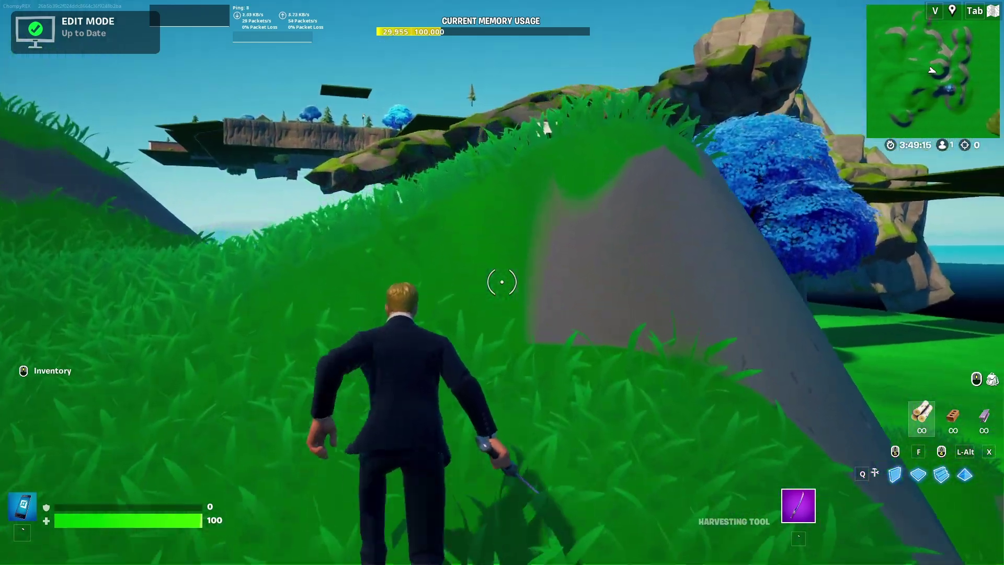
key("w")
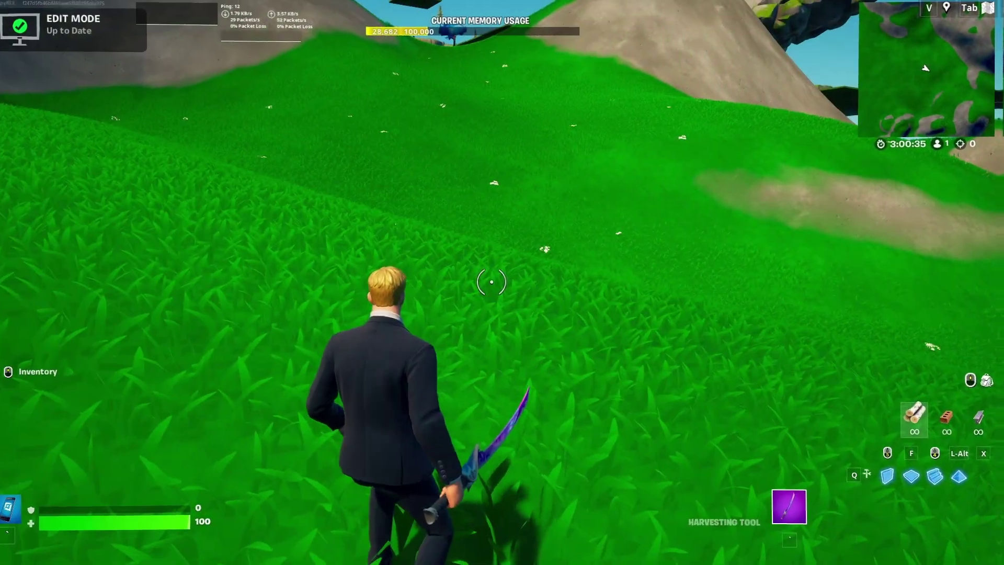
key("w")
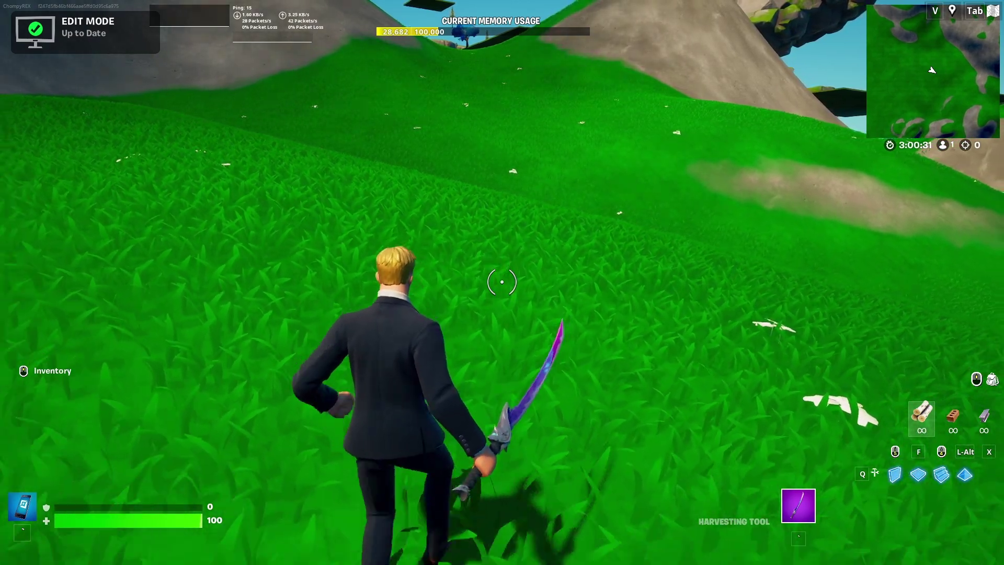
- Run across the grassy slope and fly over the hills to examine how the grass and stone blend around the mountains
key("w")
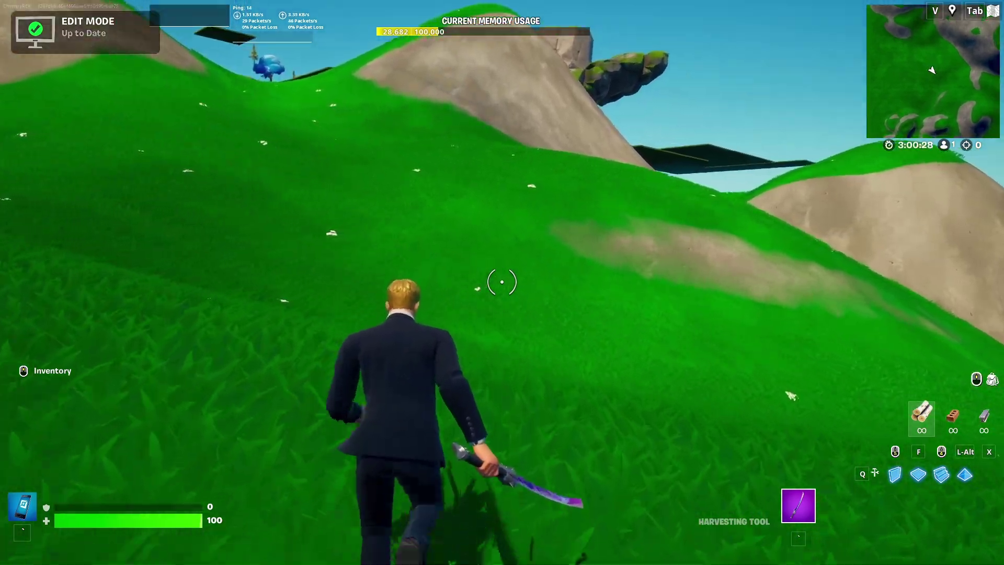
key("w")
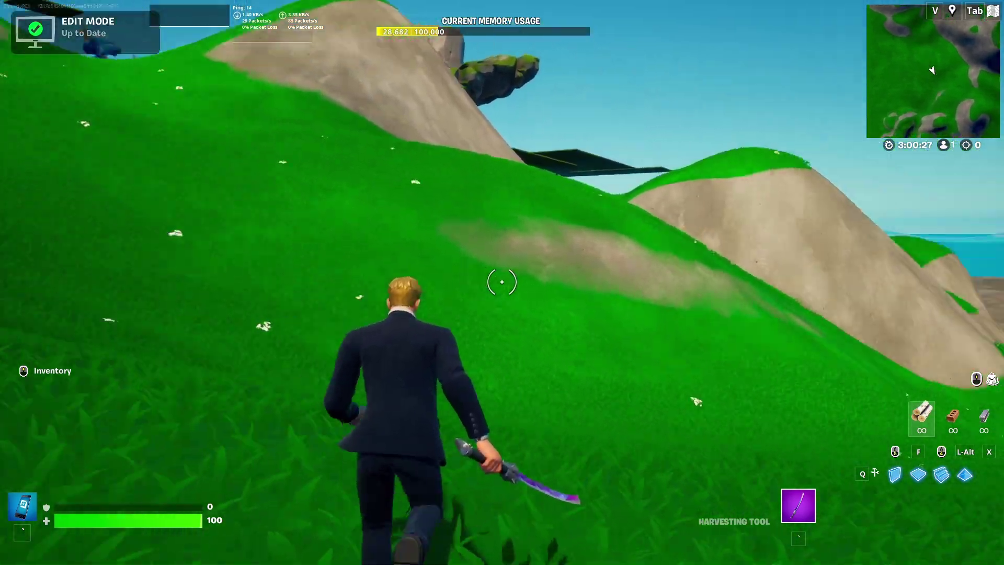
key("space")
key("space")
key("ctrl")
key("w")
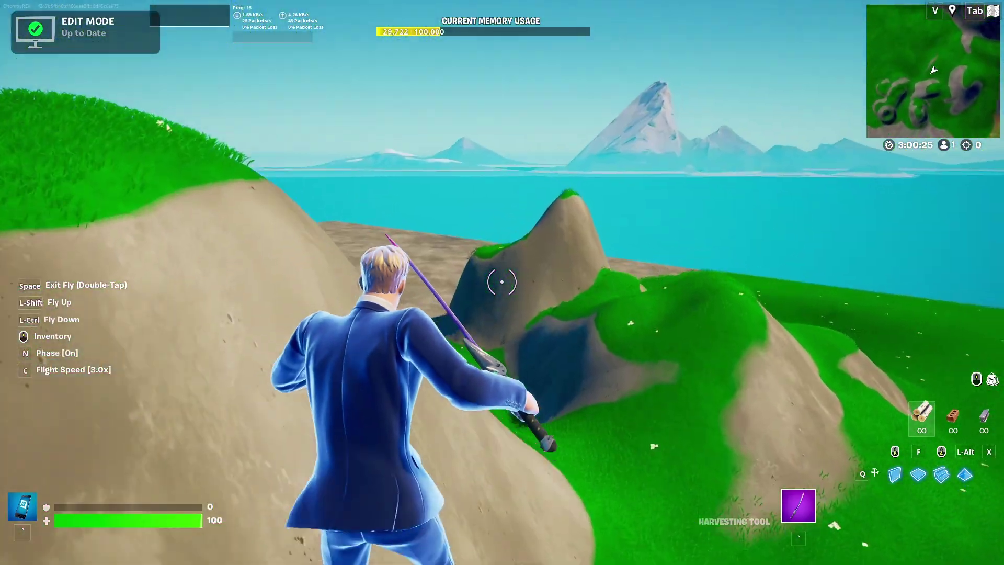
key("a")
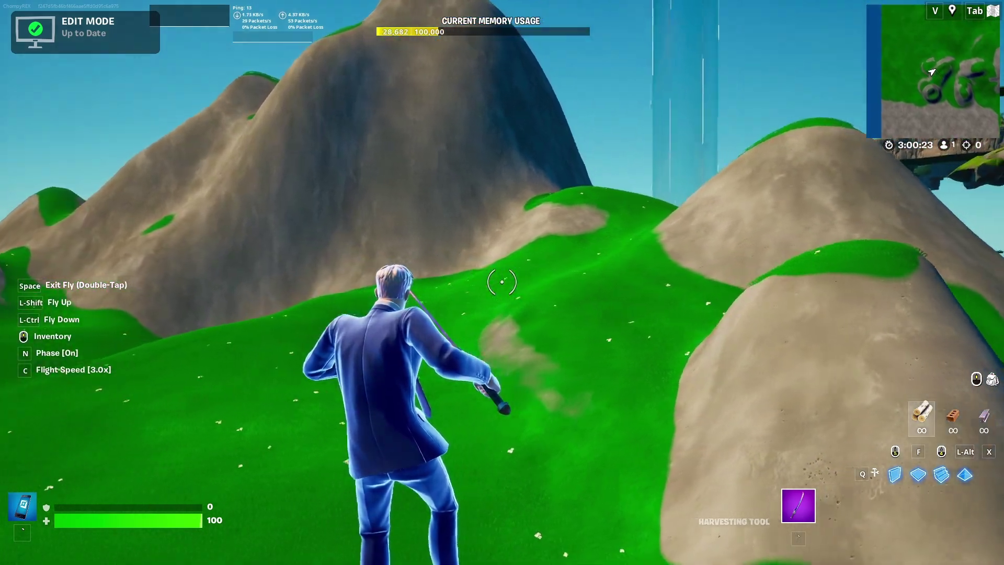
key("w")
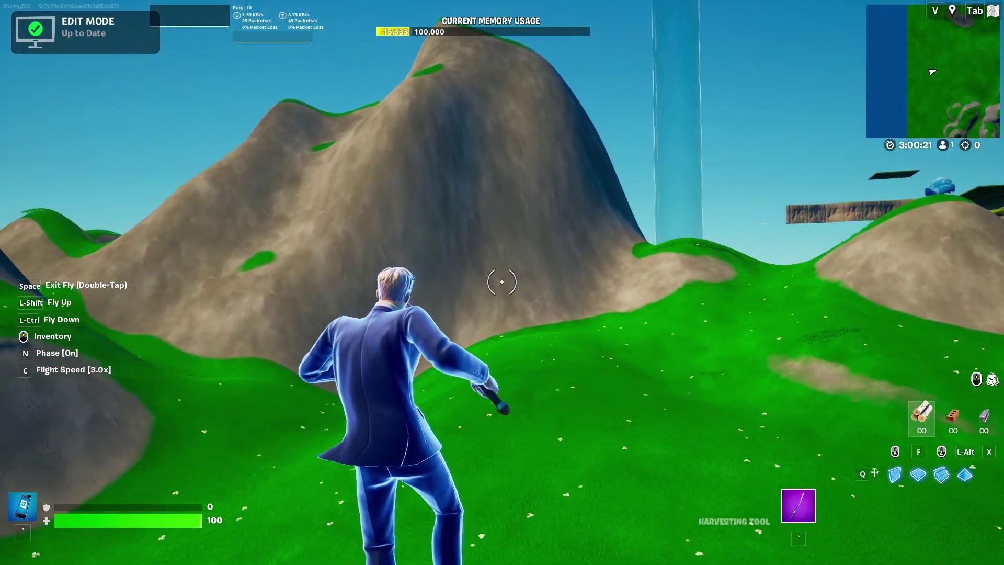
key("w")
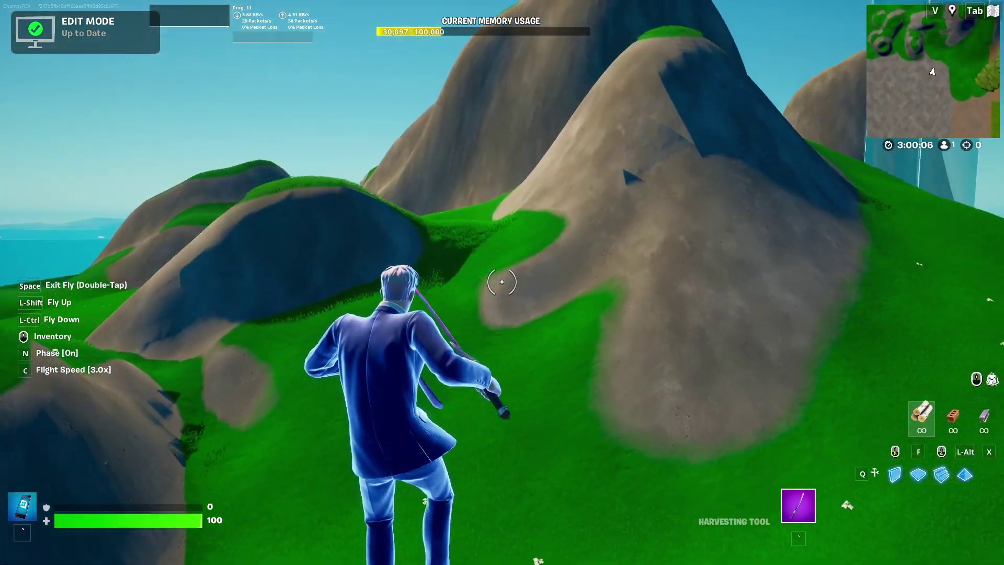
key("a")
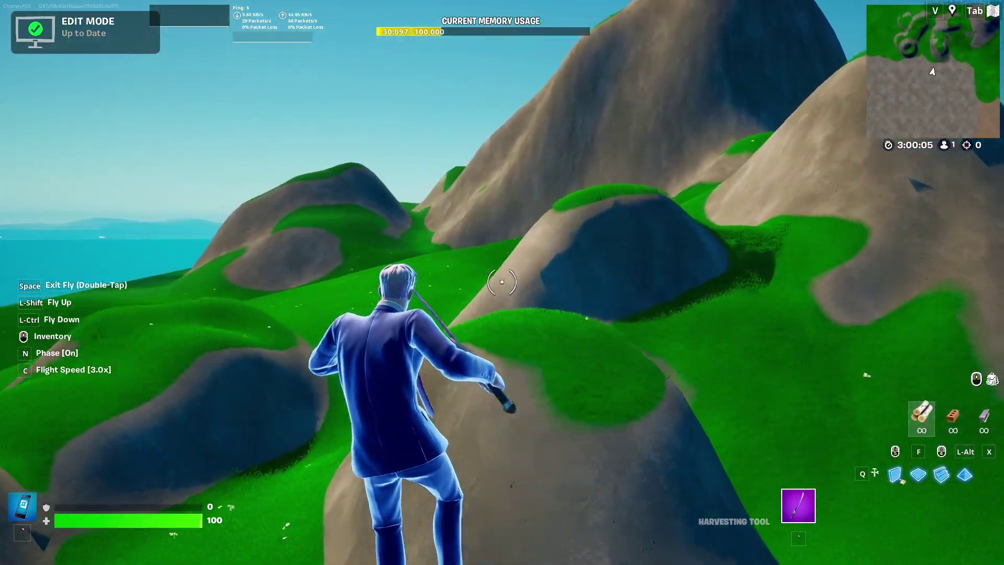
key("w")
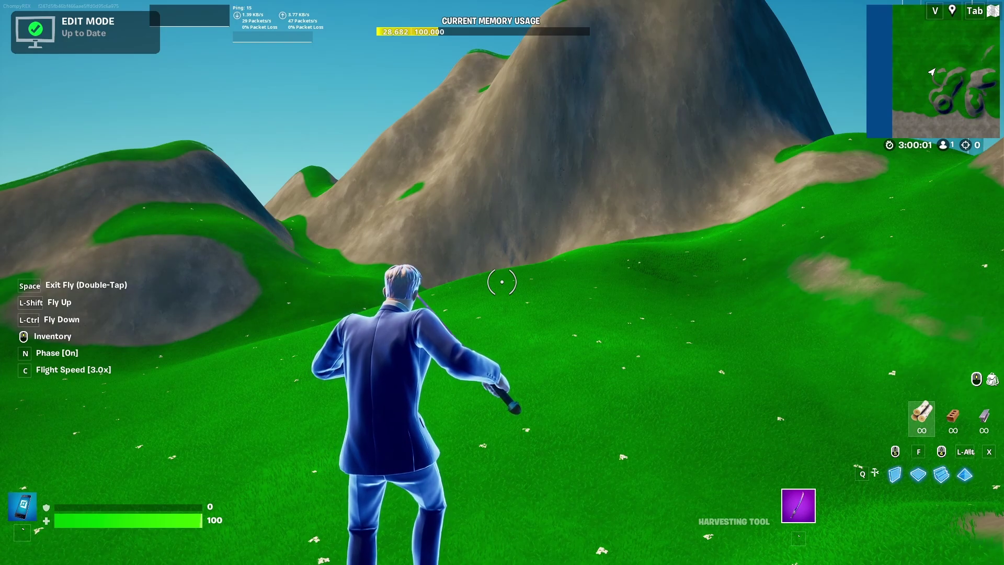
key("s")
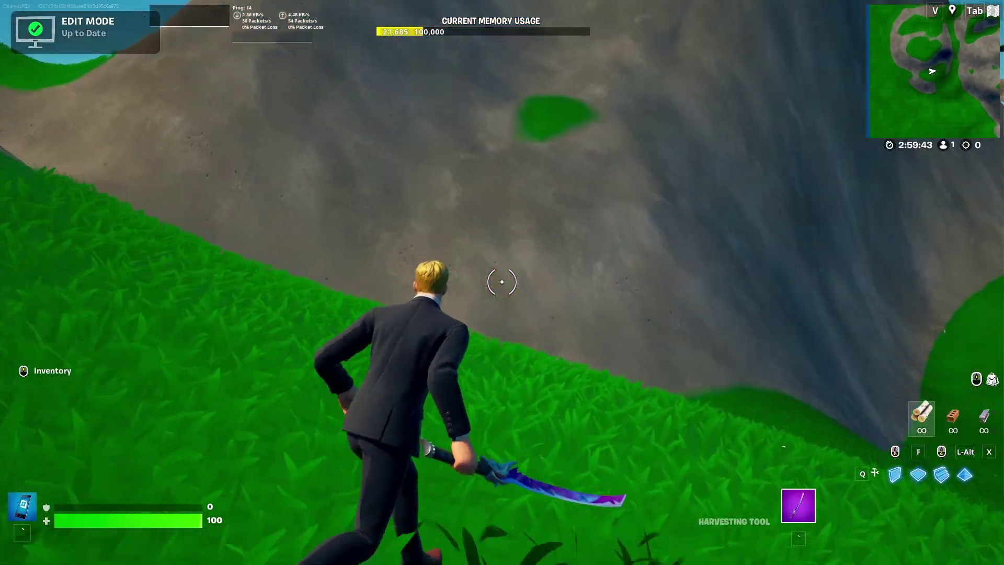
- Run along the foot of the large mountain and fly close to its slopes to examine the stone texture
key("w")
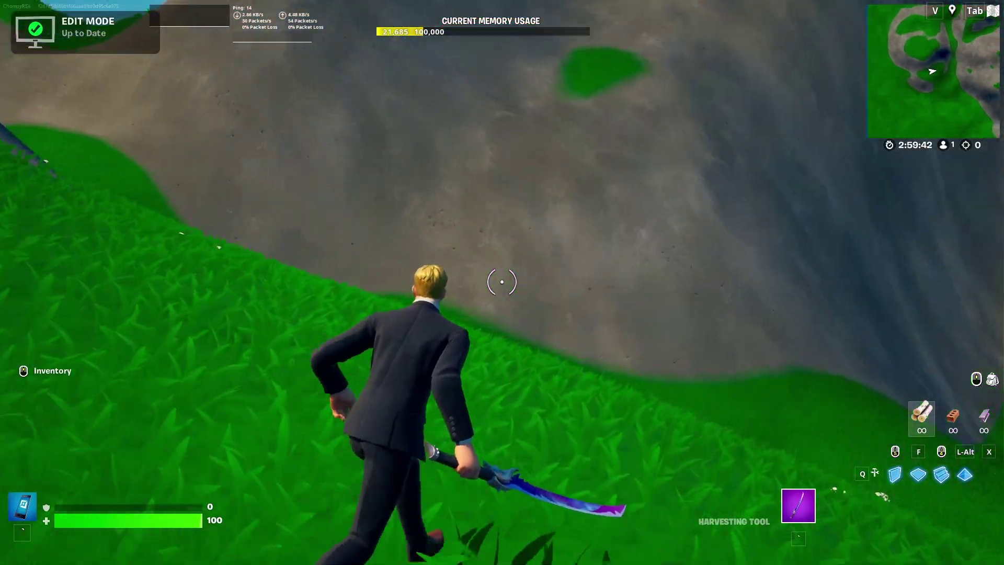
key("w")
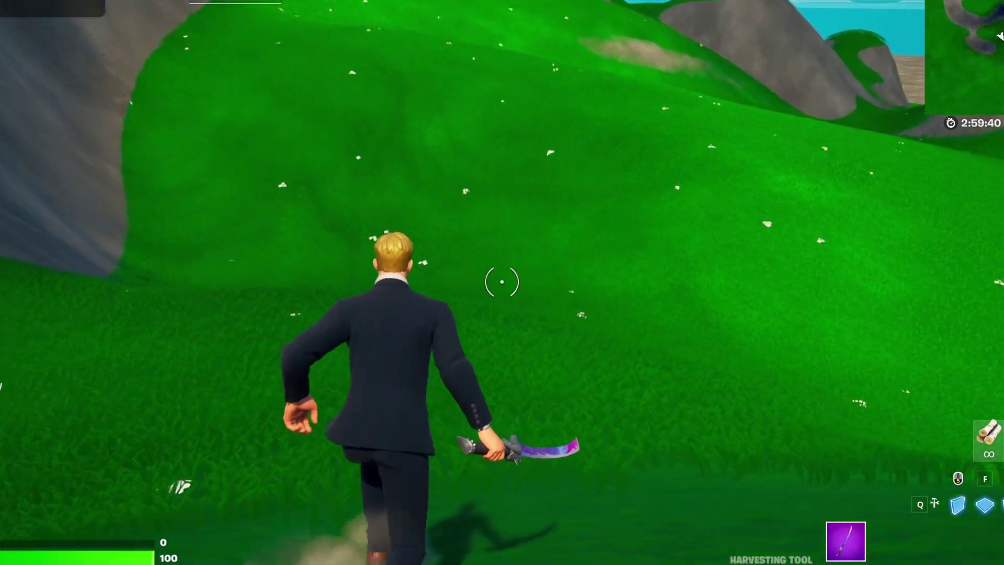
key("w")
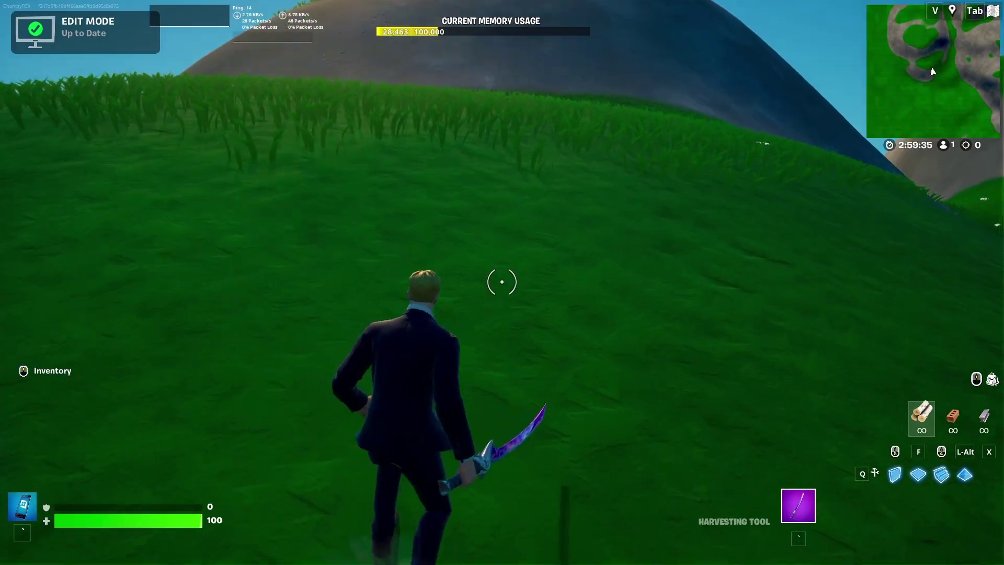
key("w")
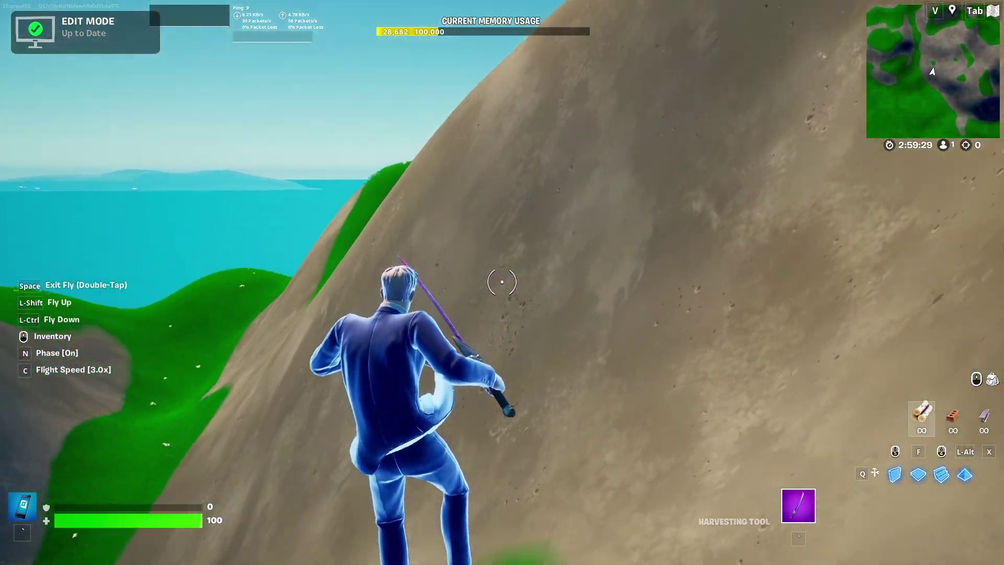
key("w")
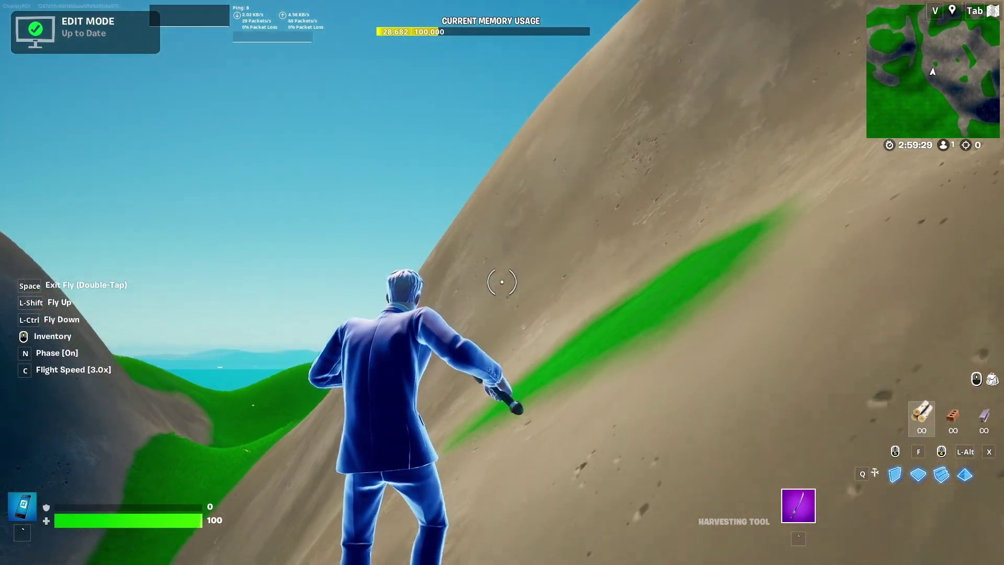
key("w")
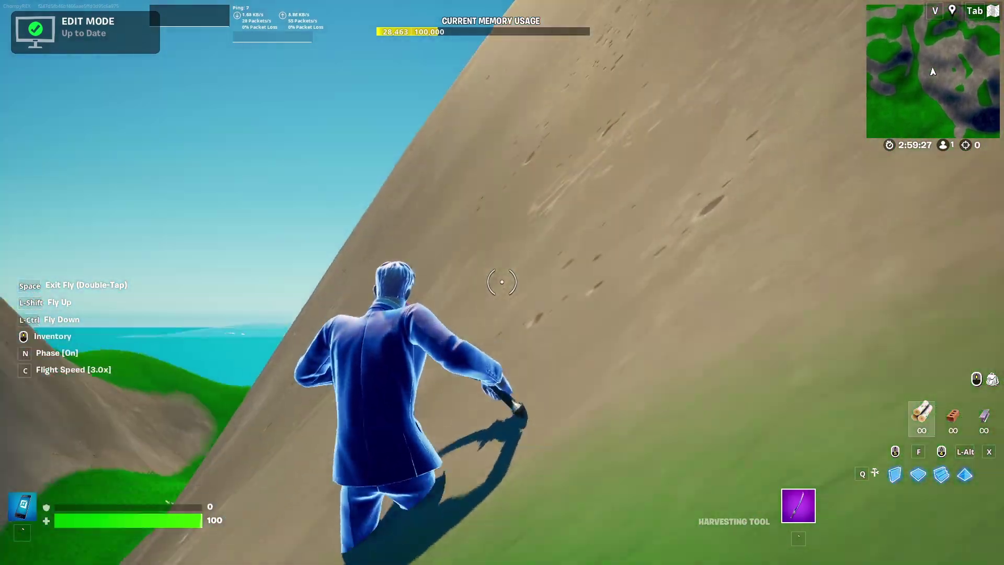
key("w")
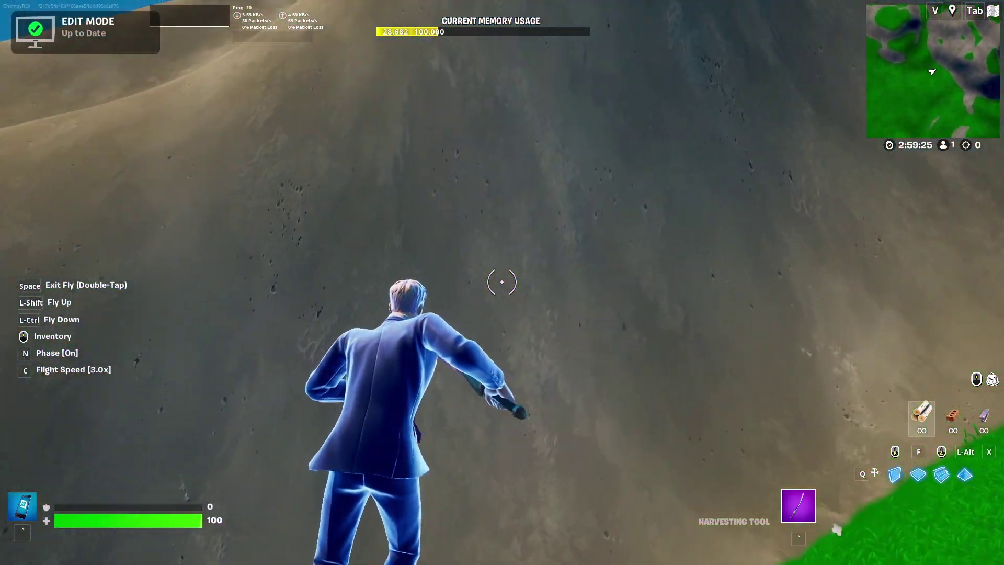
key("w")
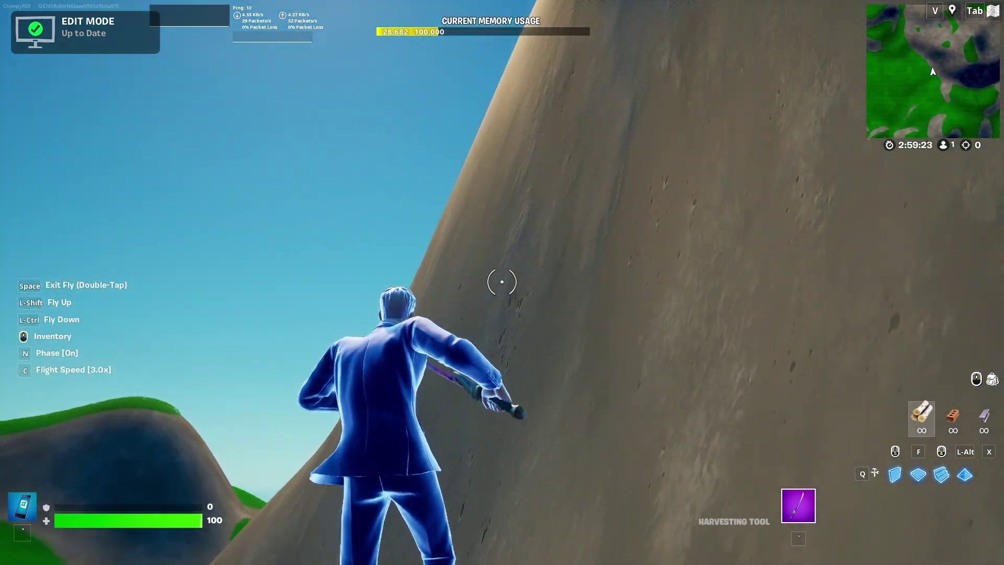
- Leave fly mode and run along the grassy edge of the mountain to examine the border between grass and rock
key("space")
key("space")
key("w")
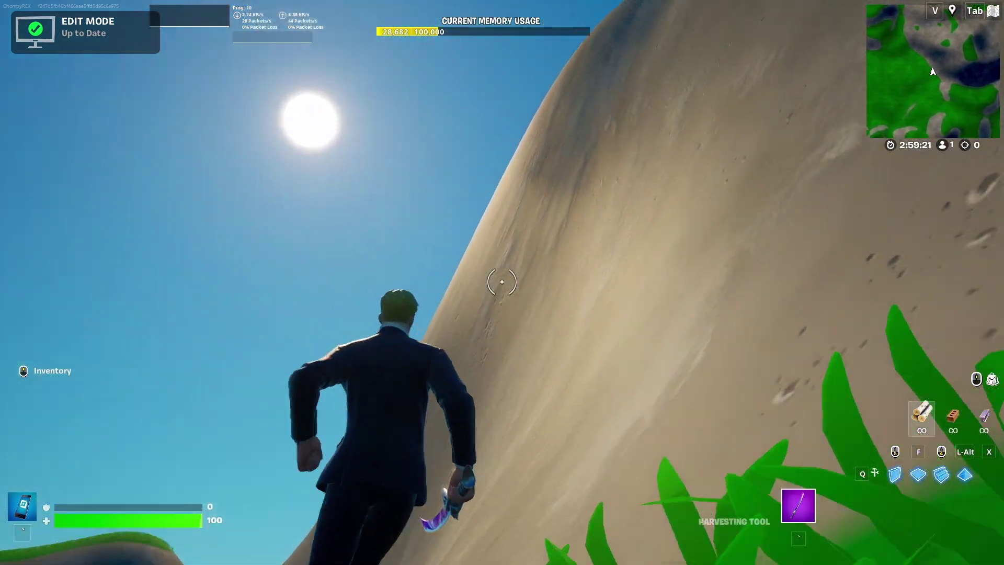
key("w")
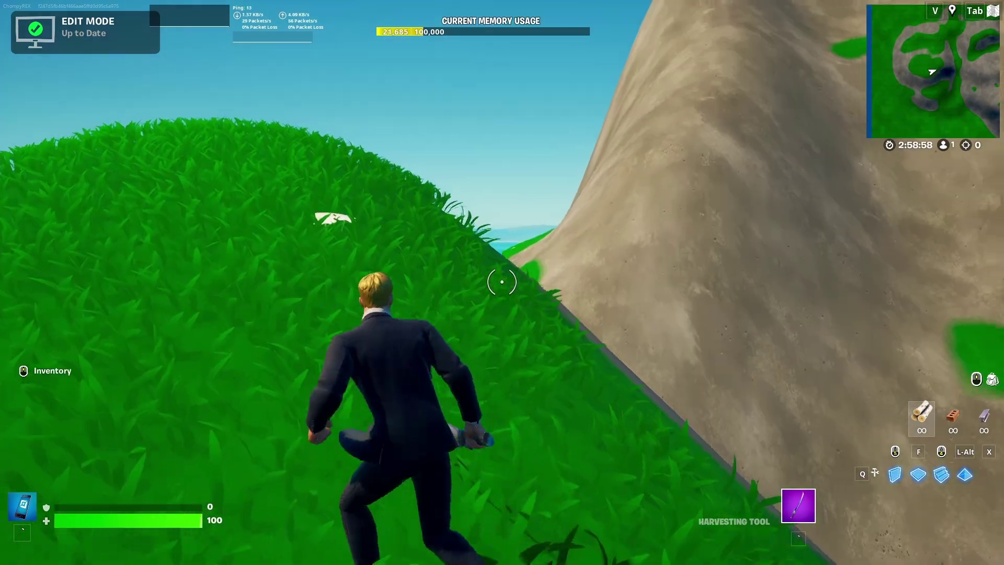
key("w")
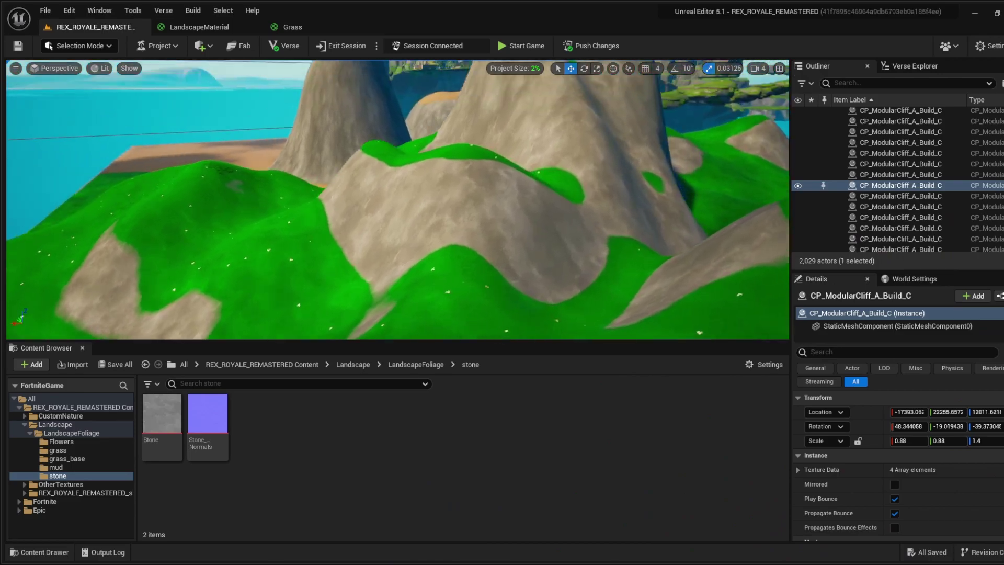
- Switch to Unreal Editor and inspect the painted grass and stone hills in the level viewport
key("s")
right_click_drag(397, 199, 487, 209)
key("w")
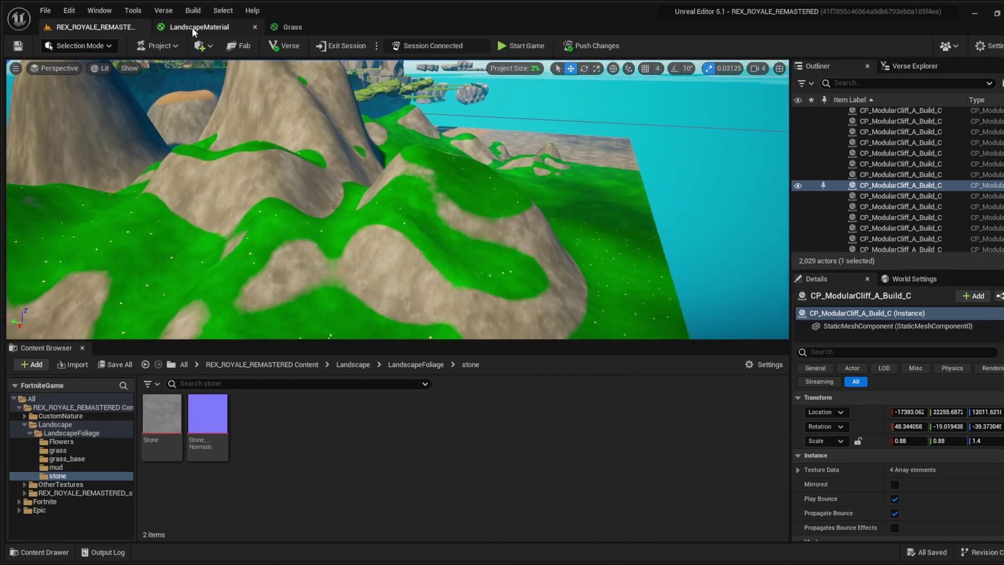
- Open LandscapeMaterial and examine how its texture samples, tint constants, Multiply and Lerp nodes feed the layer attributes
left_click(202, 30)
scroll(582, 310, "down", 5)
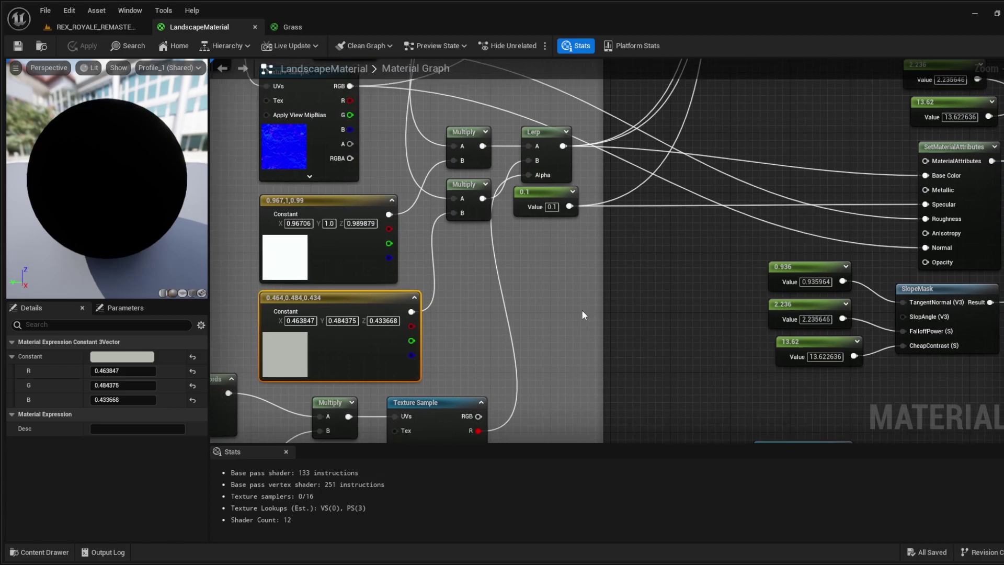
scroll(616, 138, "up", 6)
scroll(438, 277, "up", 1)
right_click_drag(439, 277, 562, 308)
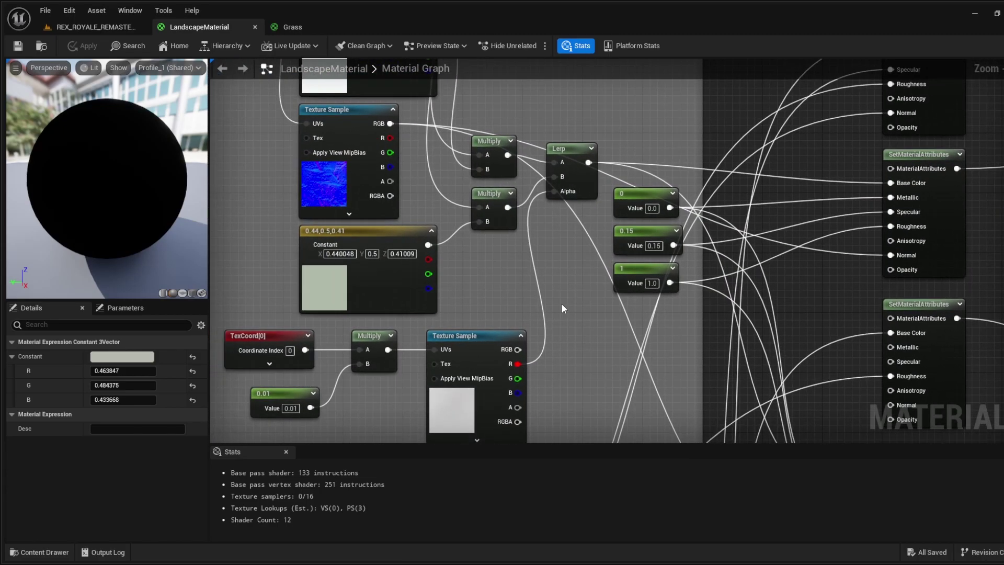
scroll(563, 308, "down", 1)
mouse_move(501, 295)
right_mouse_down()
mouse_move(558, 294)
mouse_move(510, 284)
right_mouse_up()
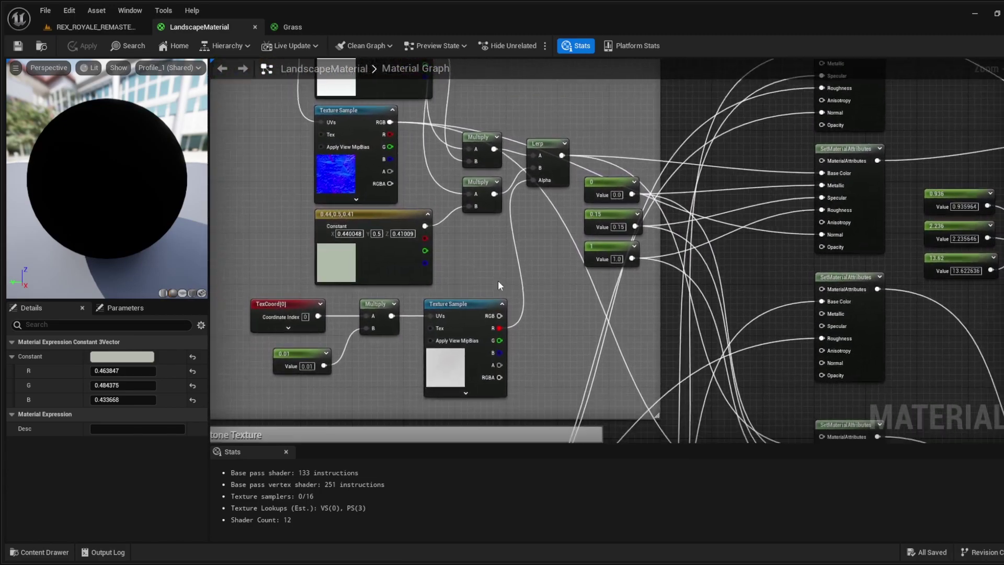
left_click(421, 244)
right_click_drag(460, 184, 469, 260)
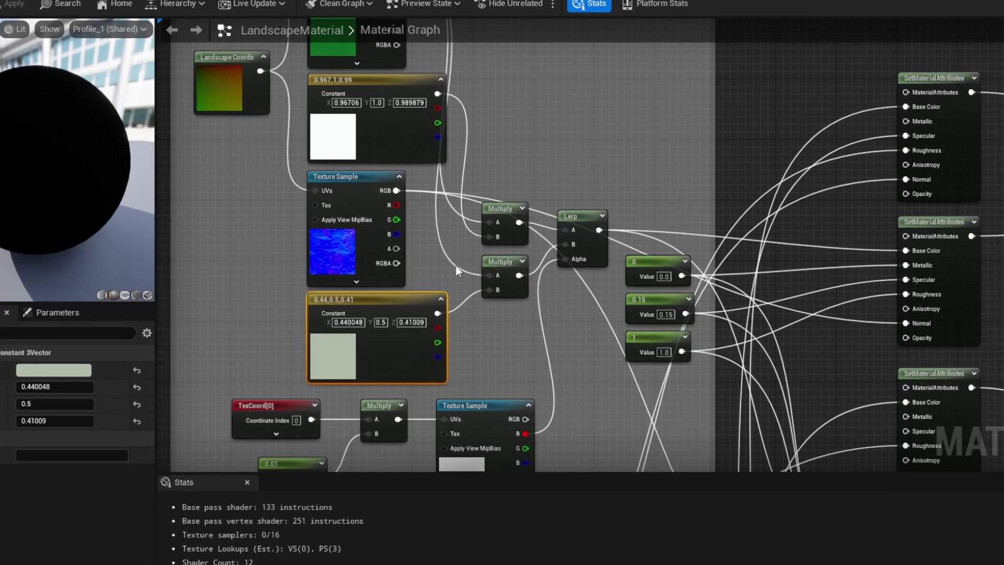
right_click_drag(537, 338, 448, 293)
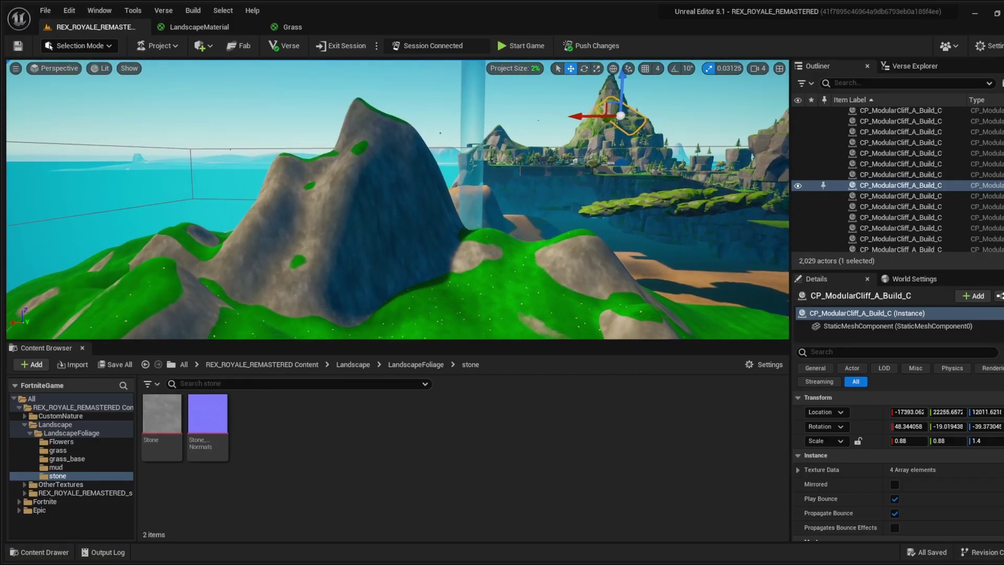
- Return to the REX_ROYALE_REMASTERED level and inspect the mountain, grassy hills and sandy ground in the viewport
right_click_drag(398, 198, 397, 202)
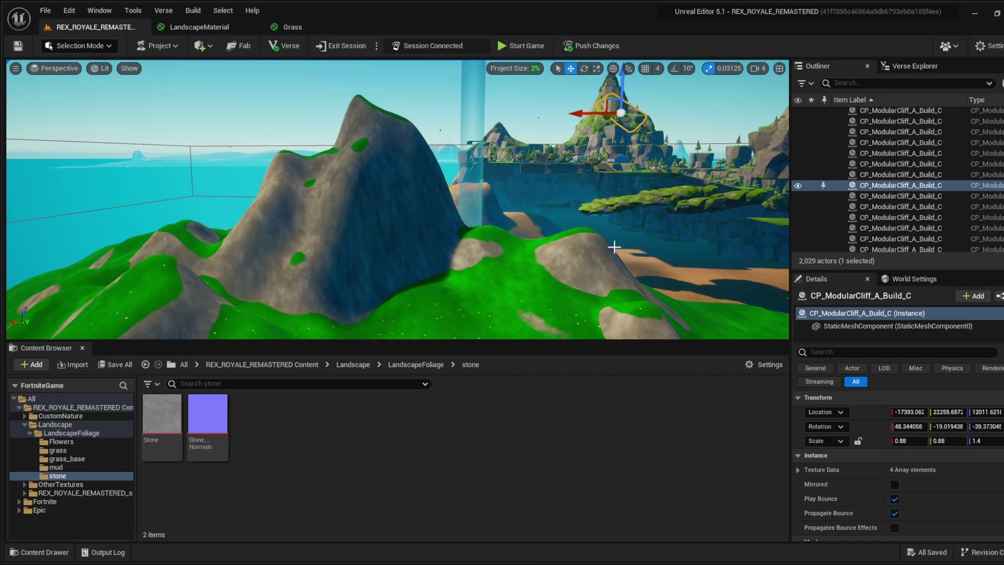
right_click_drag(547, 235, 592, 273)
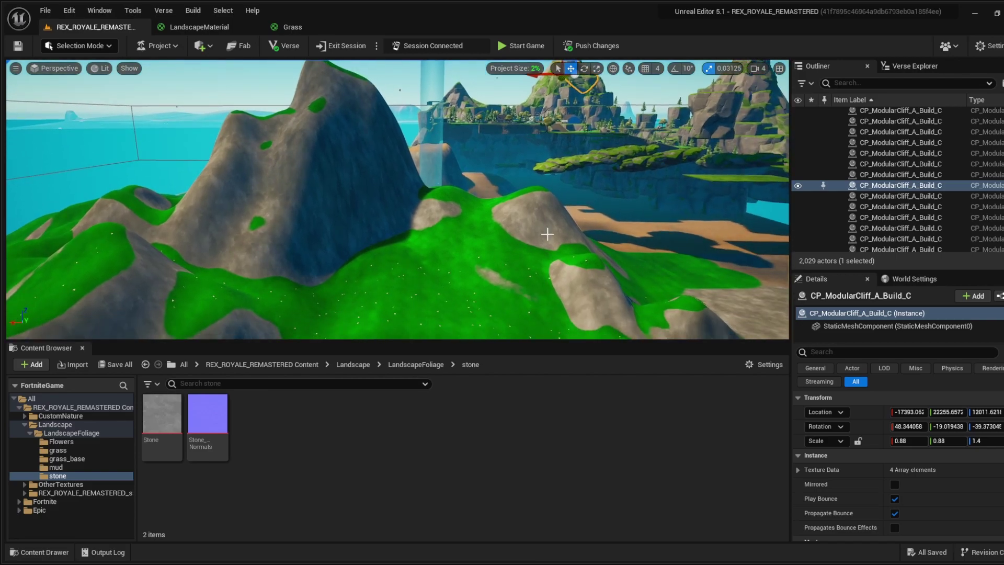
key("a")
right_click_drag(507, 255, 583, 283)
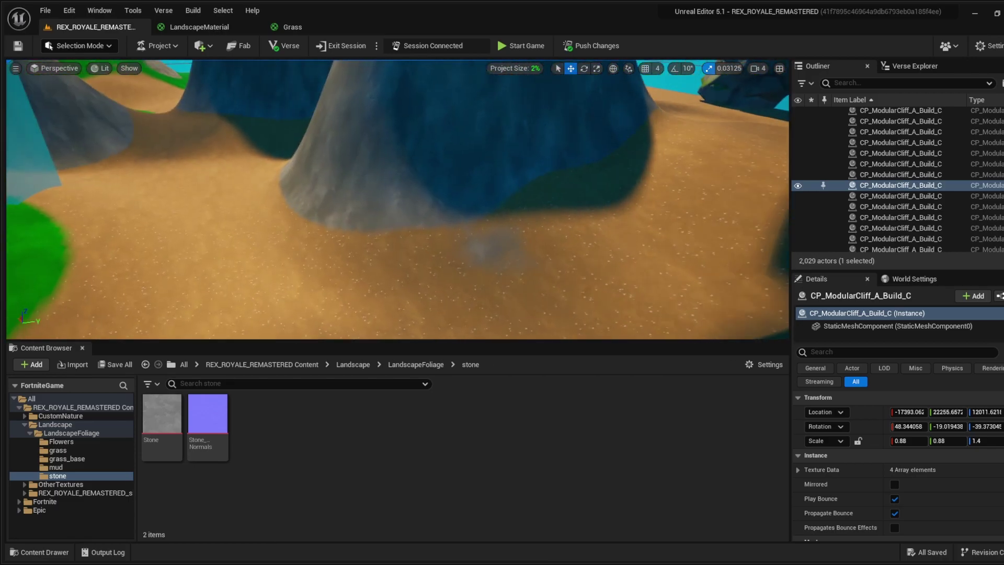
key("w")
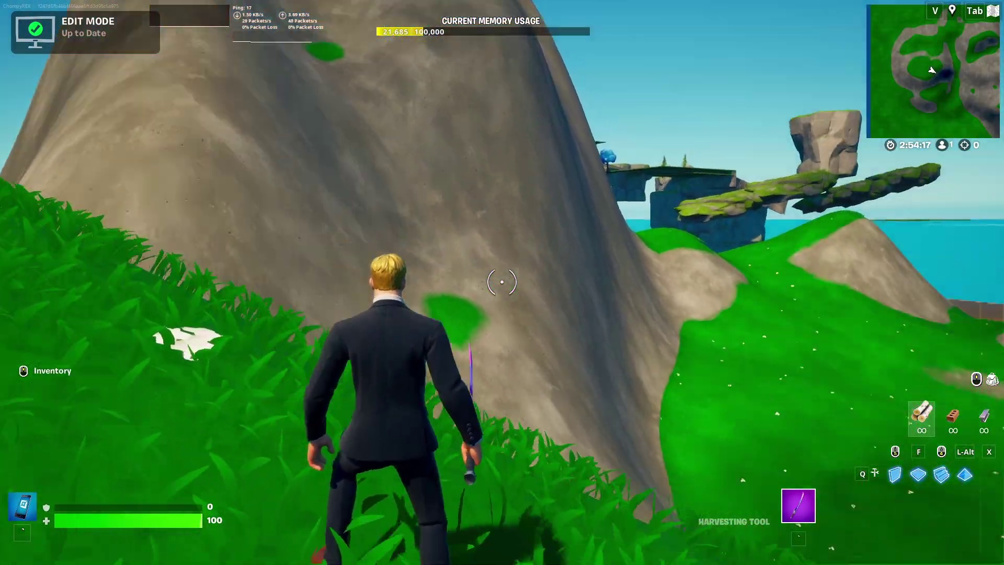
- Switch back to the Fortnite play session and run over the hills to examine the grass, flowers and rock slopes
key("w")
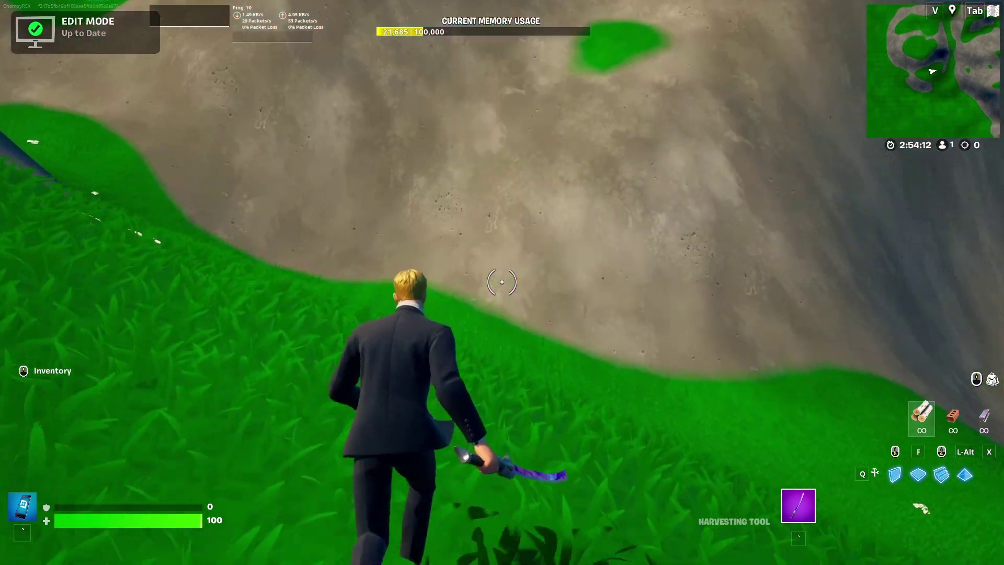
key("w")
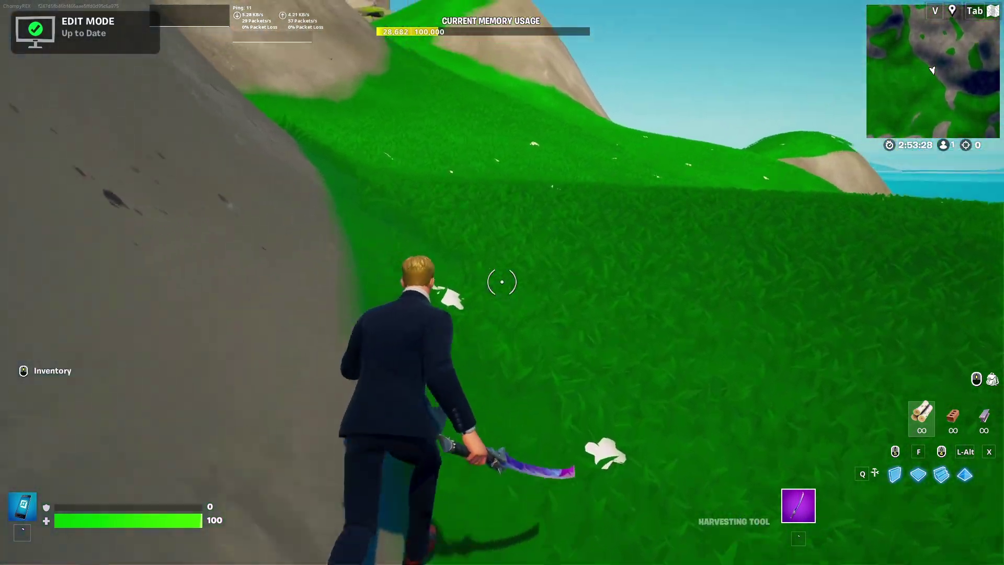
key("w")
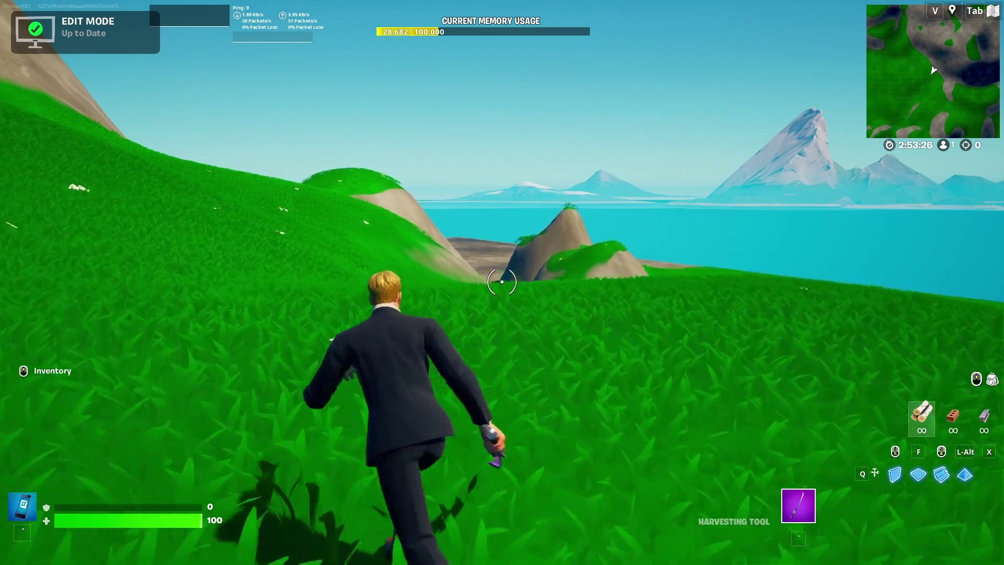
key("w")
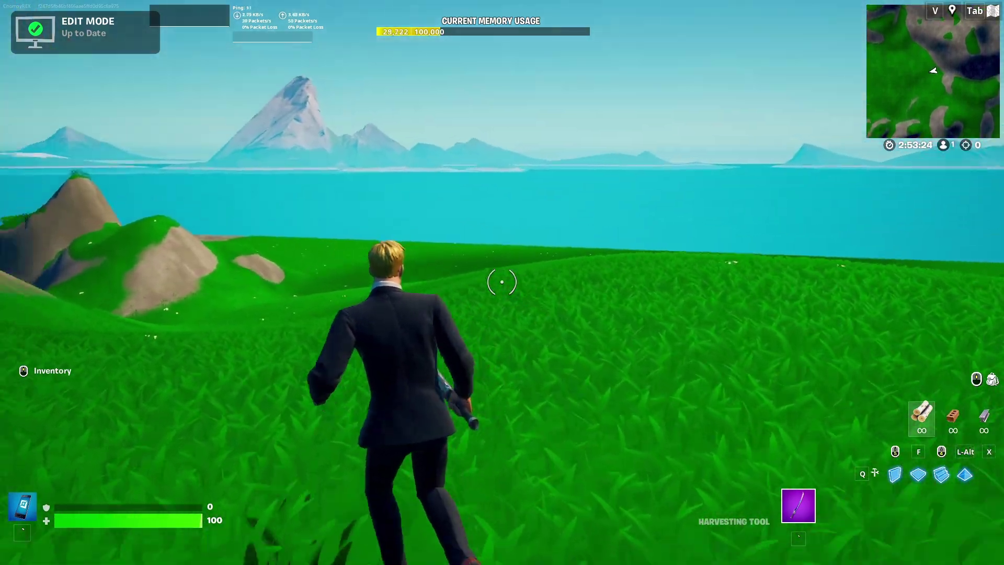
key("w")
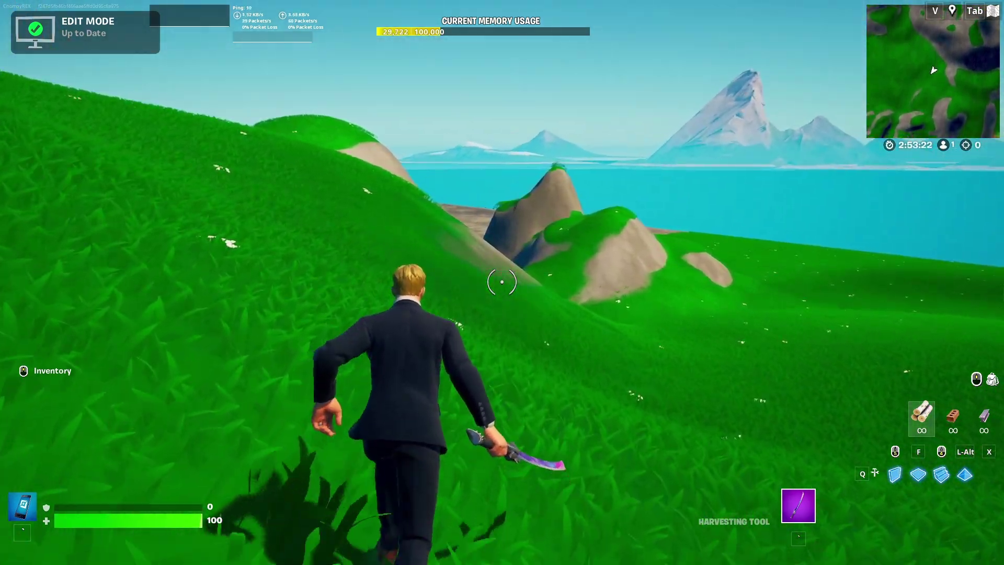
- Switch to Blender and delete the default cube, camera and light from the scene
key("w")
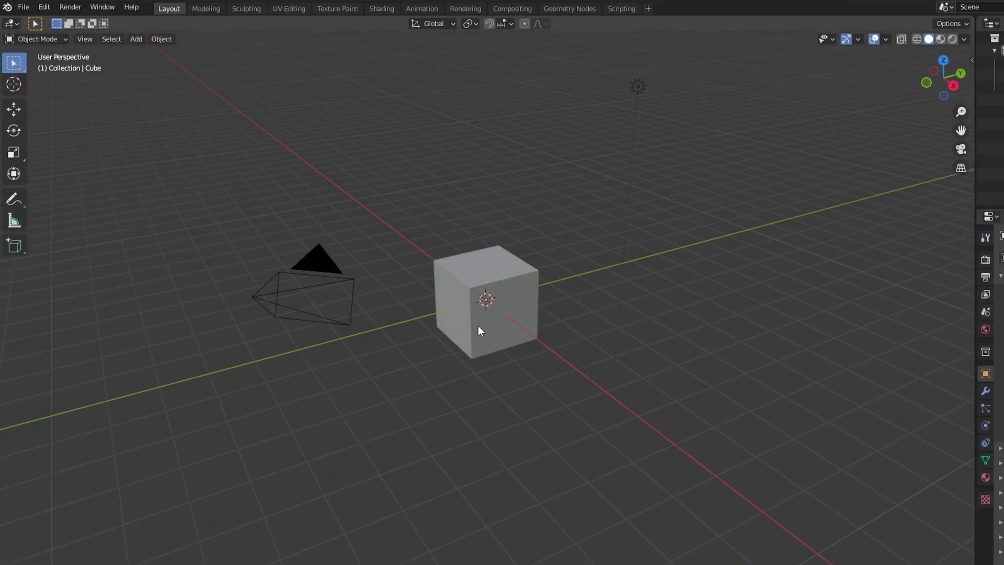
middle_click_drag(478, 326, 554, 299)
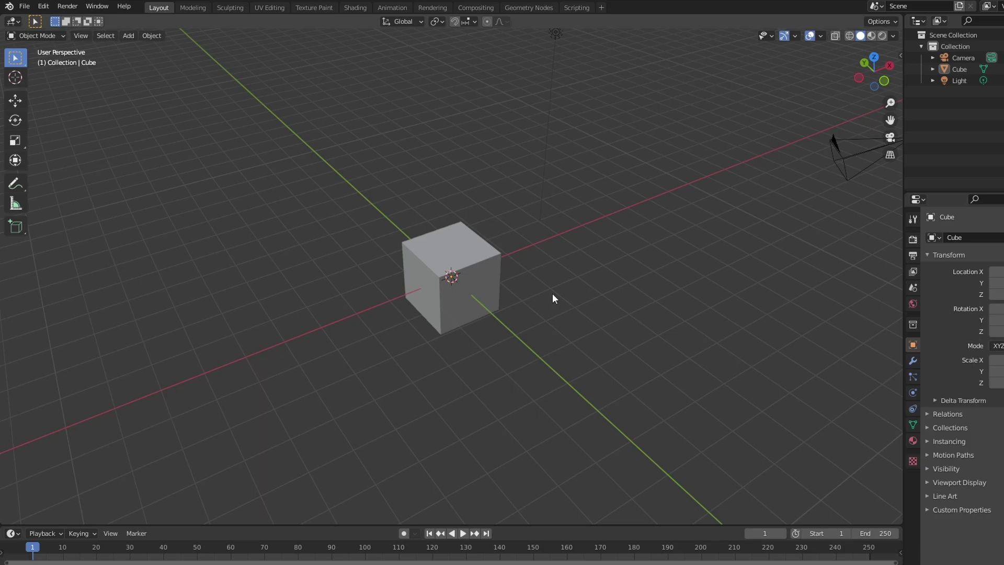
middle_click_drag(552, 293, 598, 311)
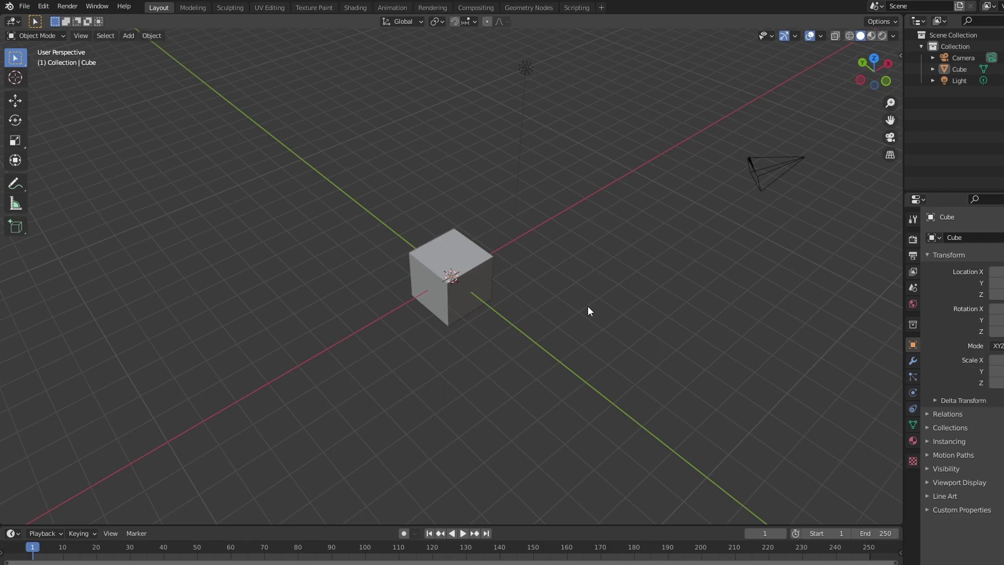
middle_click_drag(588, 309, 753, 92)
key("a")
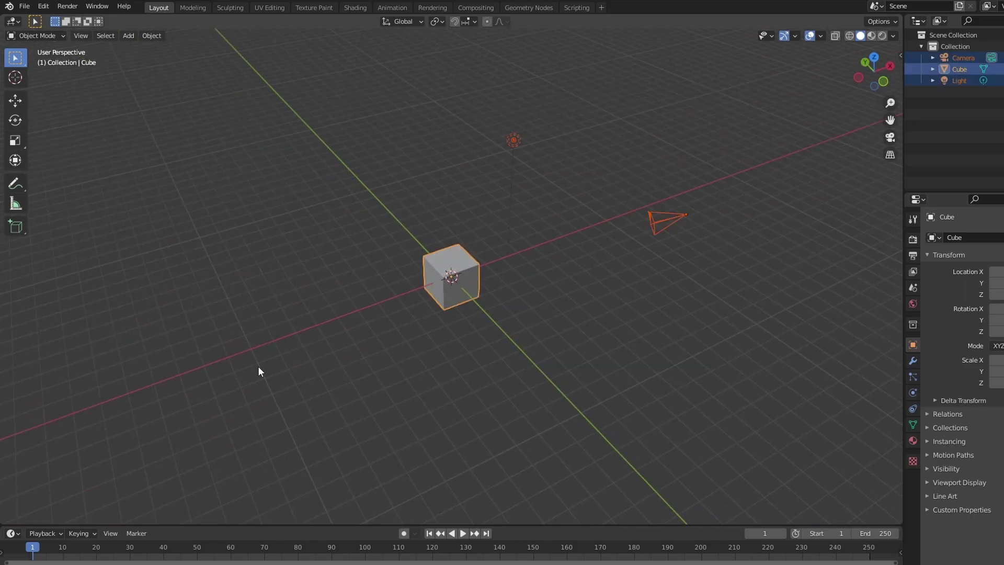
key("Delete")
middle_click_drag(480, 316, 533, 273)
middle_click_drag(583, 319, 577, 278)
key("shift+a")
left_click(528, 298)
key("Delete")
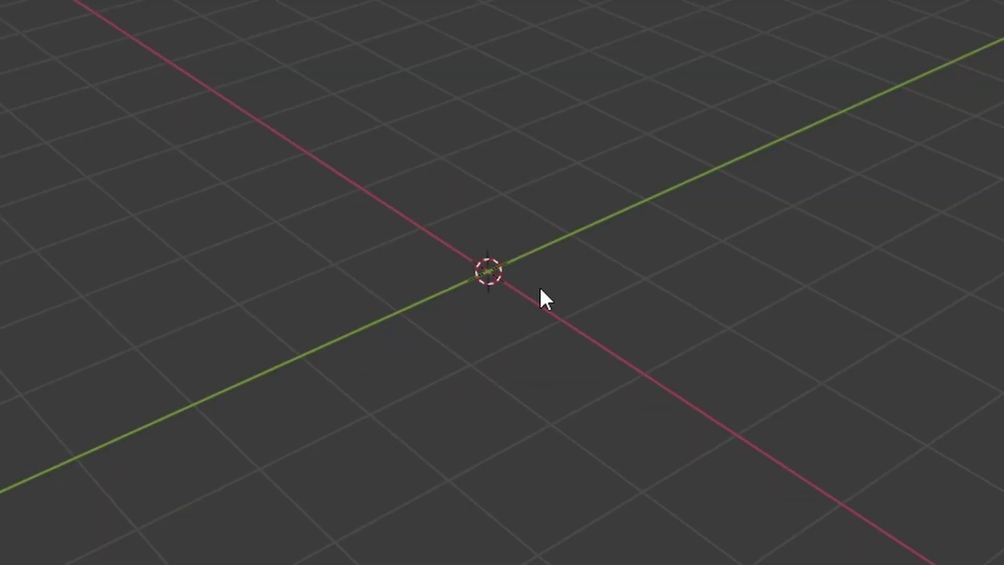
- Add a UV sphere at the origin and reduce its segments to 10
key("shift+a")
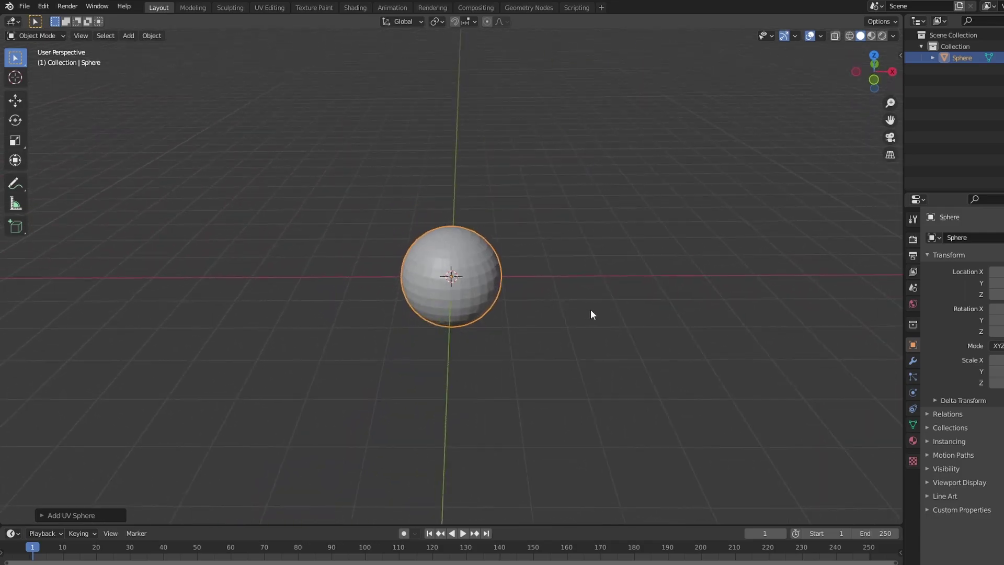
scroll(591, 309, "up", 3)
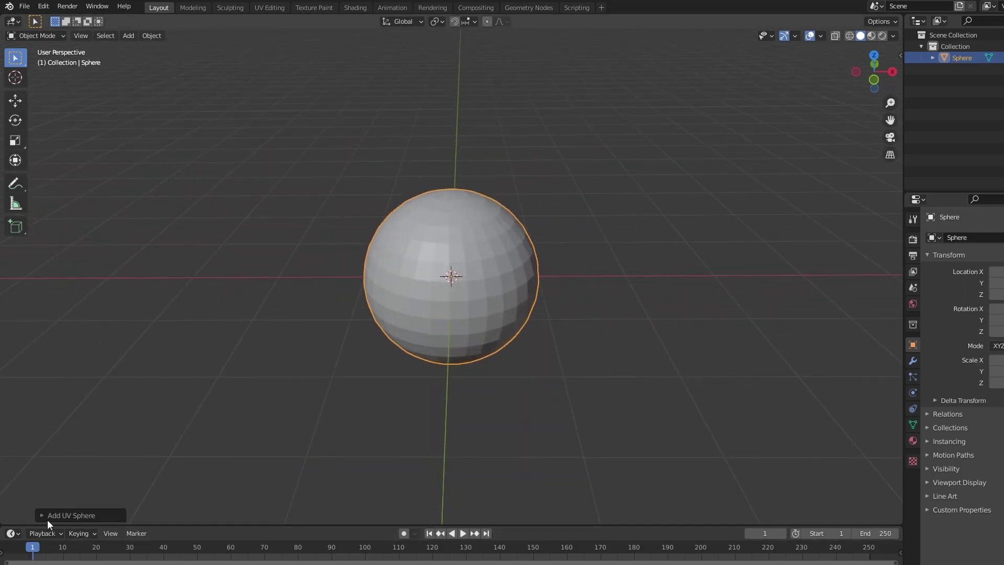
left_click(40, 514)
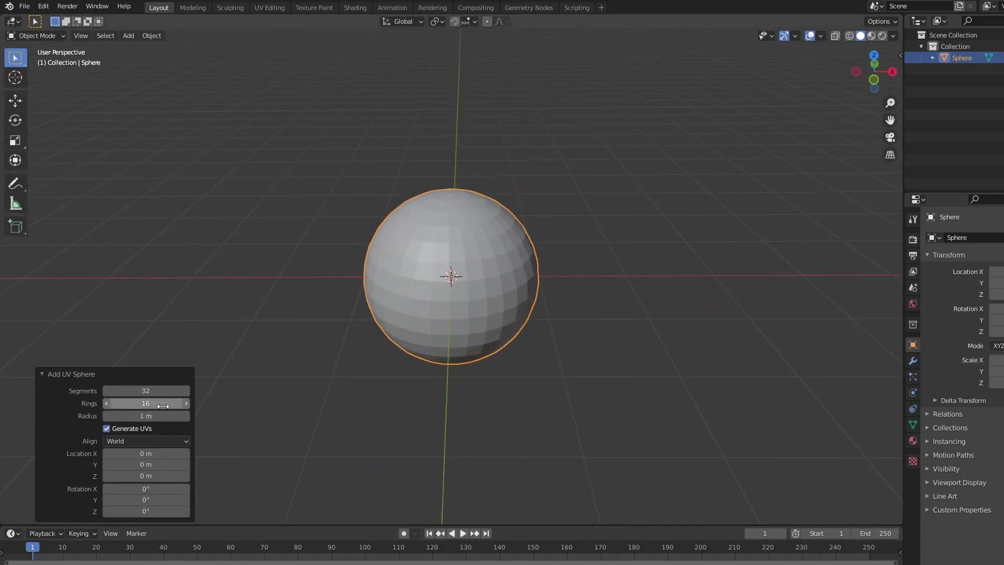
left_click_drag(164, 390, 158, 390)
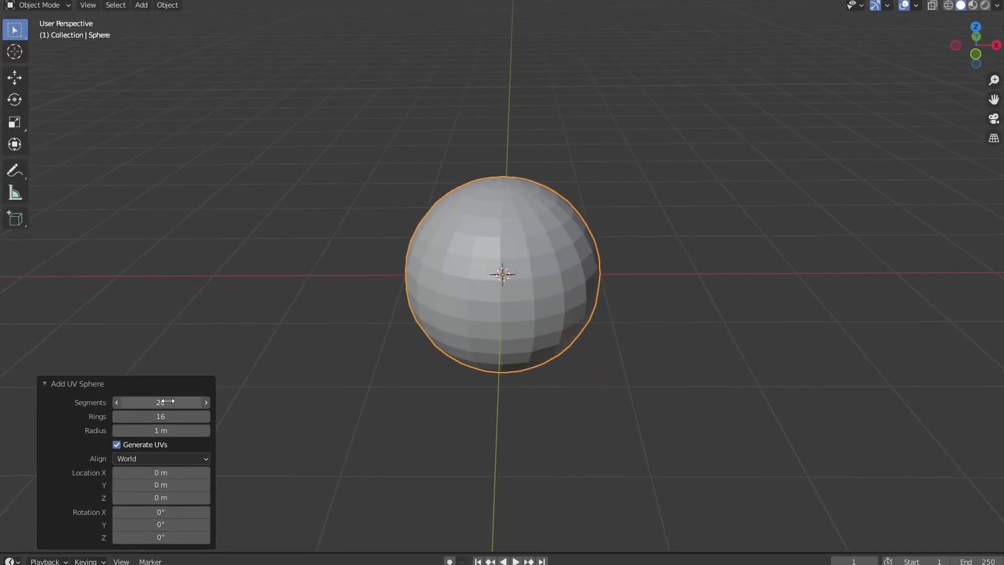
left_click_drag(168, 401, 162, 401)
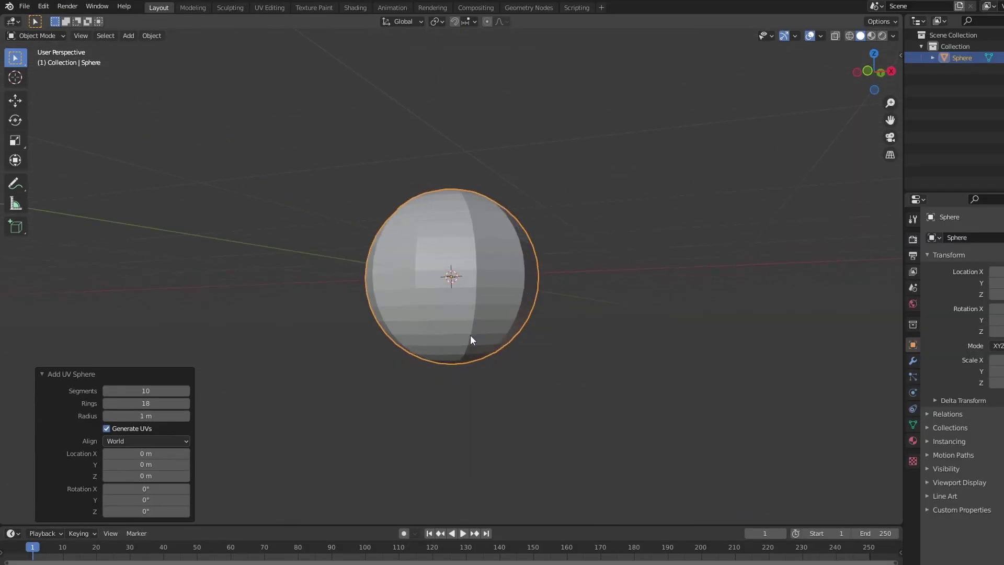
- Lower the UV sphere's rings to 6 and fine-tune its segment count for a low-poly shape
middle_click_drag(527, 347, 518, 371)
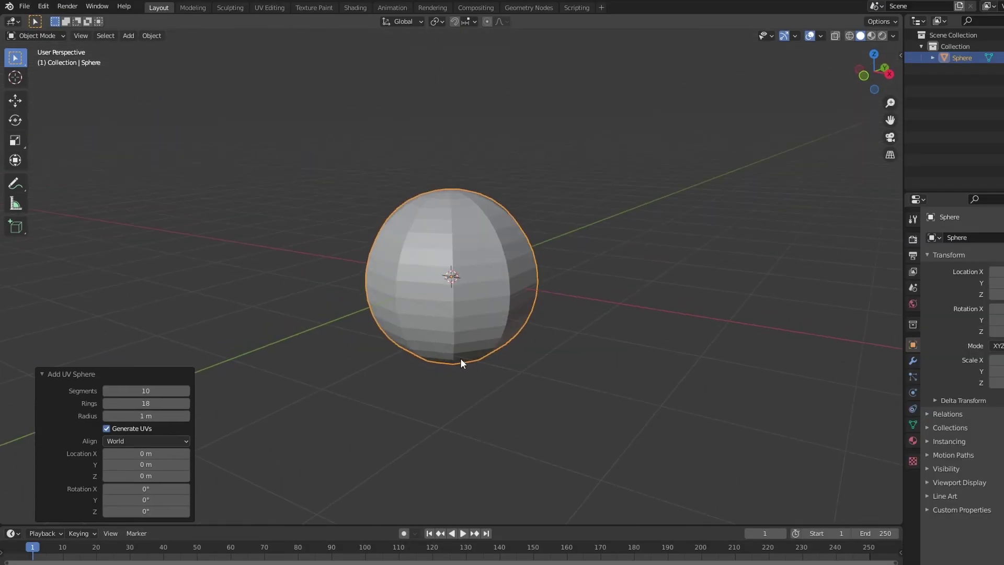
left_click_drag(134, 403, 128, 404)
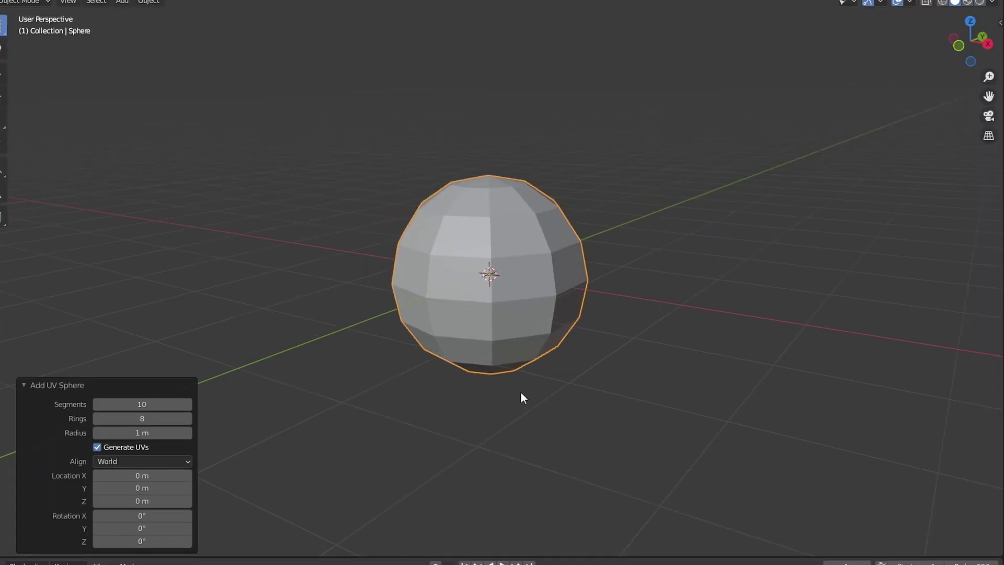
middle_click_drag(477, 381, 509, 460)
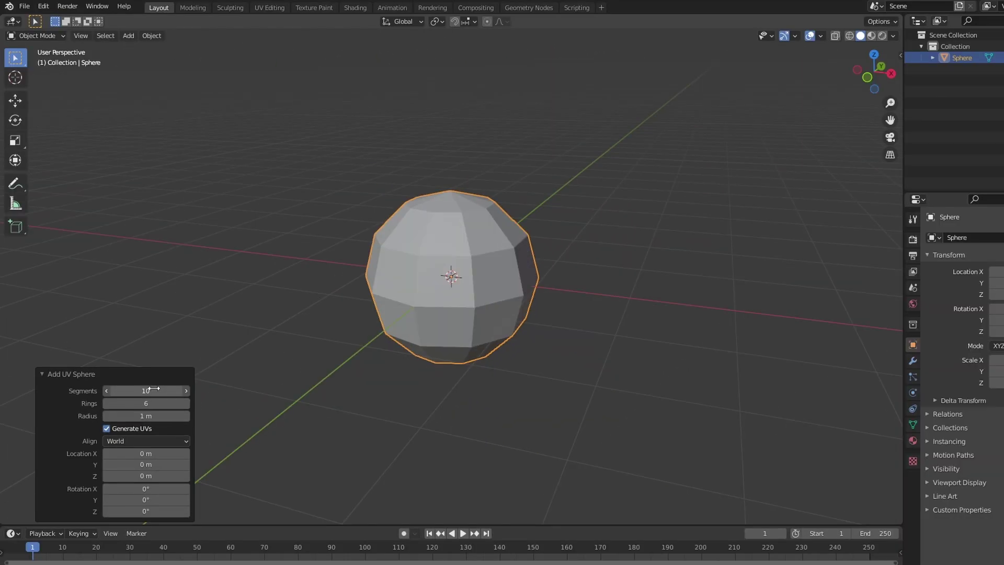
left_click_drag(154, 388, 165, 406)
middle_click_drag(261, 397, 616, 350)
left_click(590, 330)
scroll(610, 342, "up", 2)
- Import the grass blades mesh and move it about 1.4 m along Y beside the sphere for size comparison
left_click(24, 7)
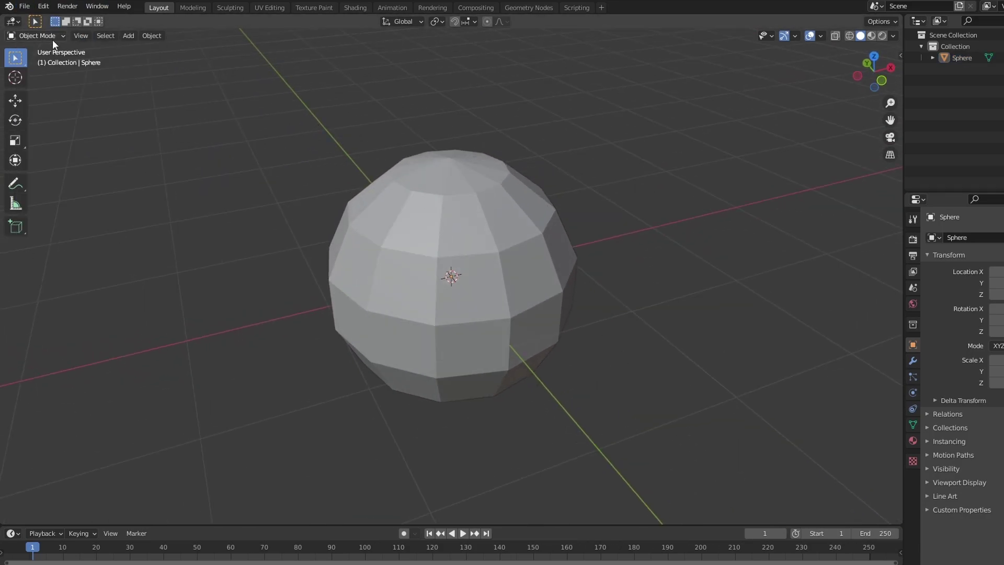
left_click(19, 7)
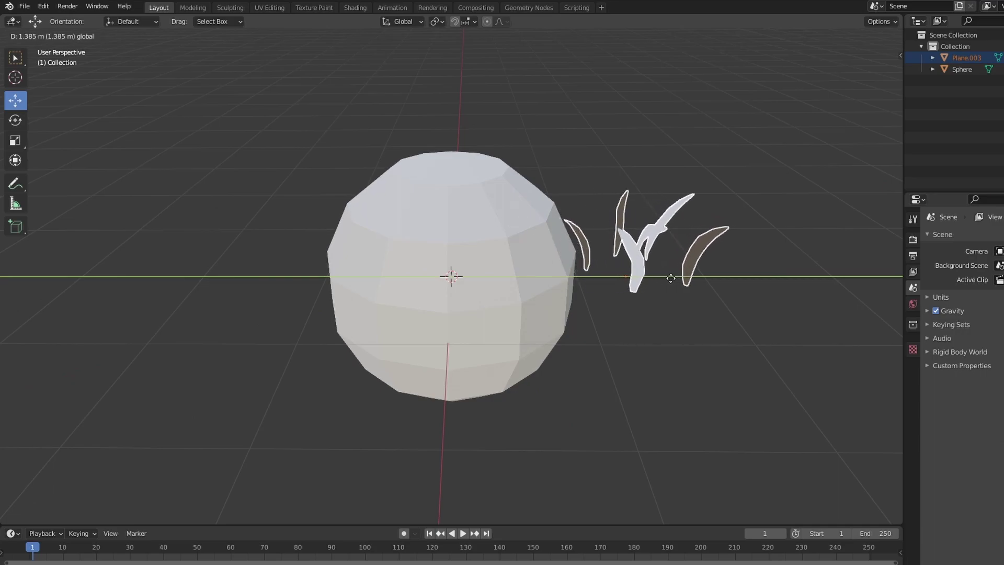
middle_click_drag(616, 353, 706, 355)
left_click(444, 203)
middle_click_drag(445, 203, 659, 330)
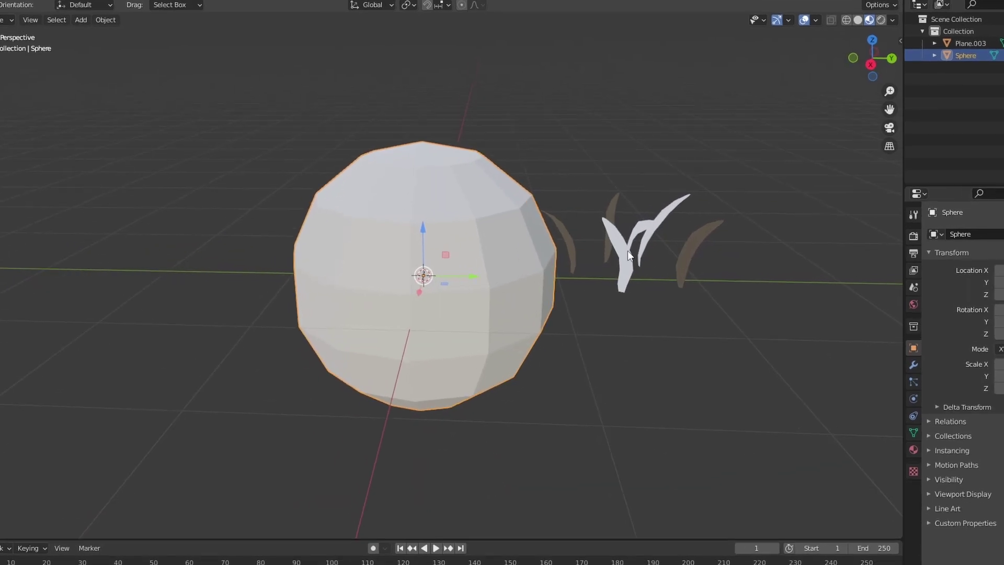
left_click(630, 252)
middle_click_drag(631, 252, 673, 328)
- Scale the sphere down uniformly to about 0.113 so that it suits the size of the grass blades
left_click(364, 301)
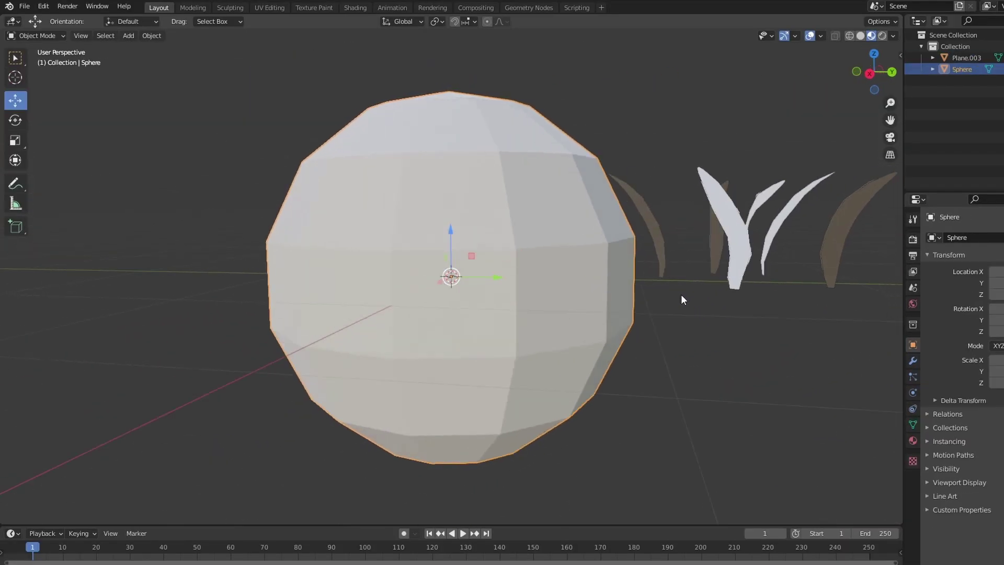
scroll(681, 299, "down", 4)
key("s")
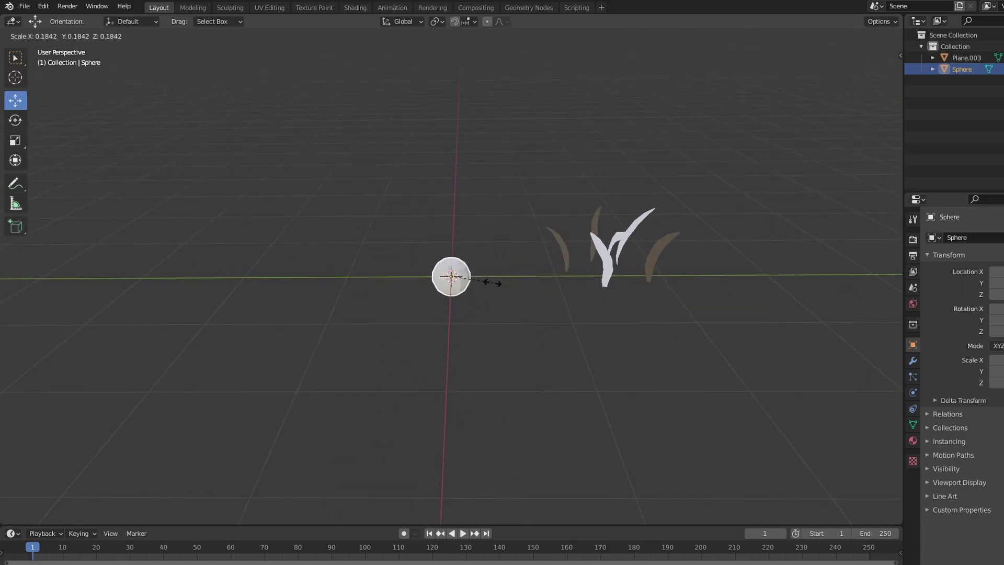
left_click(477, 288)
middle_click_drag(477, 288, 531, 299)
scroll(530, 298, "up", 4)
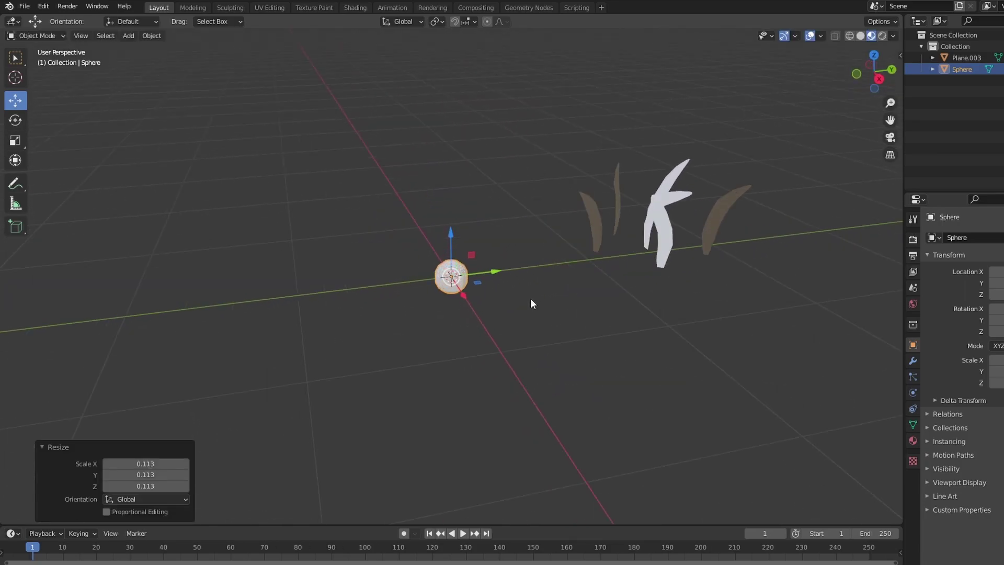
- Flatten the small sphere to about 0.39 along Z and stretch it slightly along Y
middle_click_drag(612, 301, 606, 320)
scroll(606, 320, "up", 2)
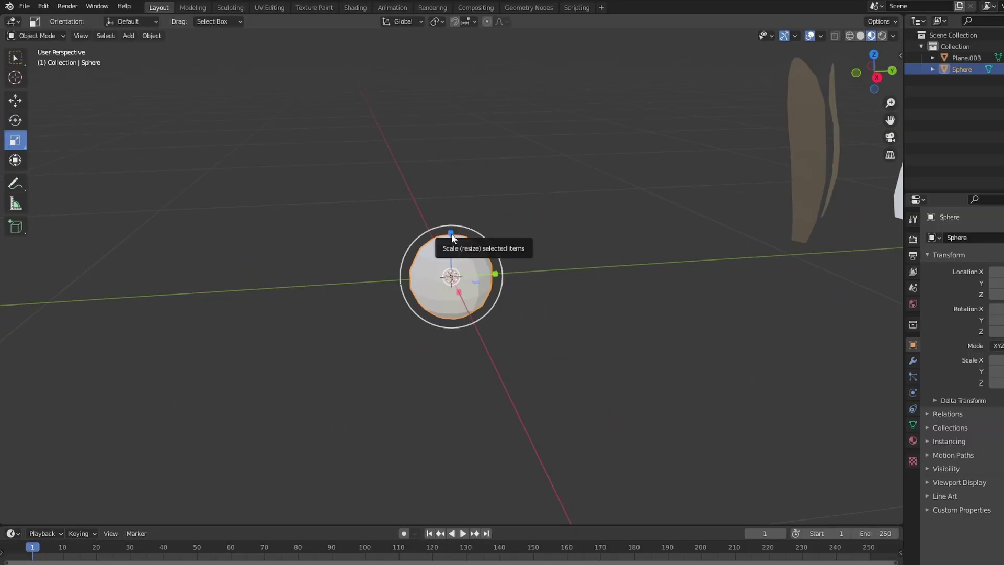
left_click_drag(451, 234, 451, 262)
middle_click_drag(634, 330, 591, 342)
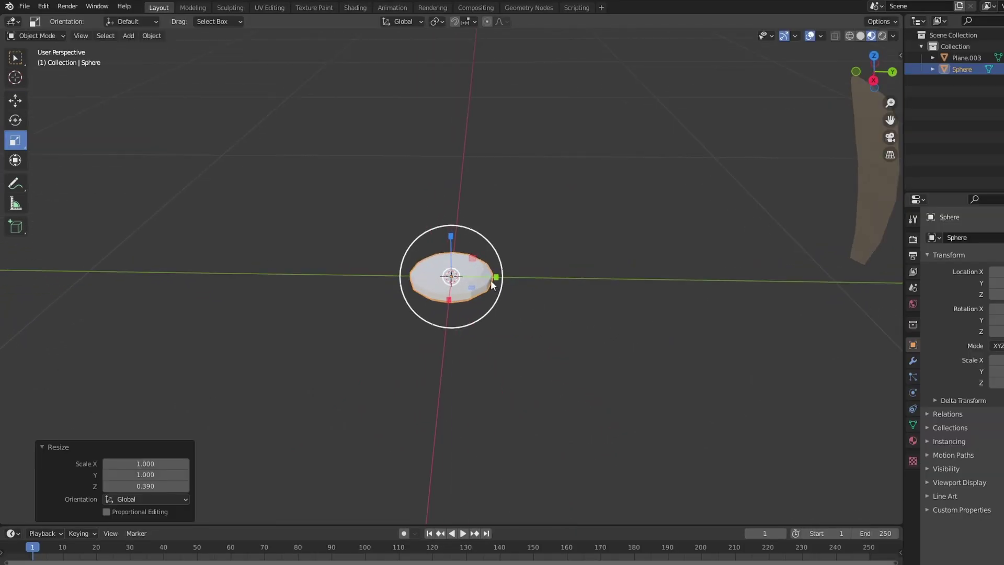
left_click_drag(494, 278, 515, 279)
middle_click_drag(516, 279, 573, 281)
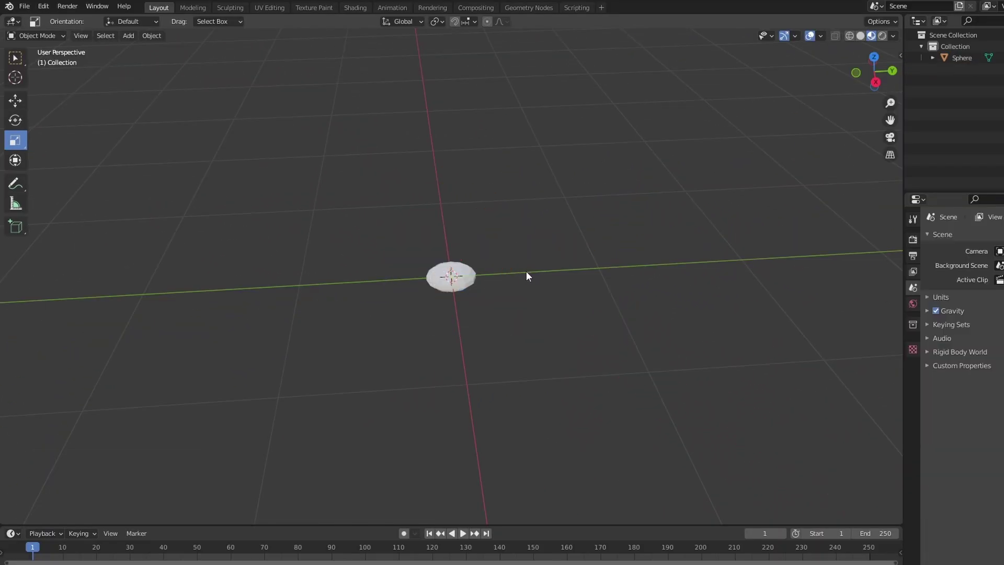
- Put the flattened sphere into Edit Mode with proportional editing enabled
middle_click_drag(526, 276, 607, 290)
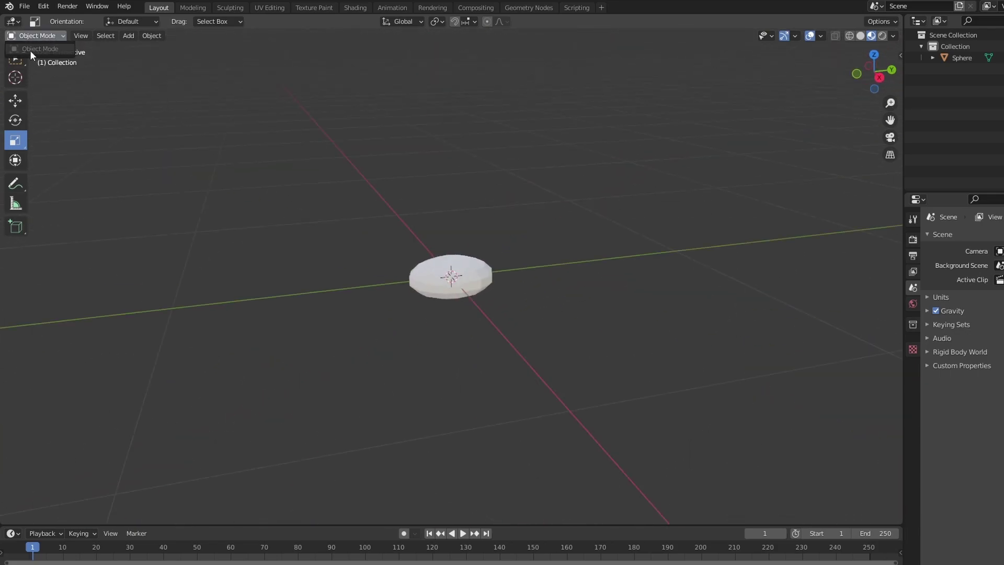
key("a")
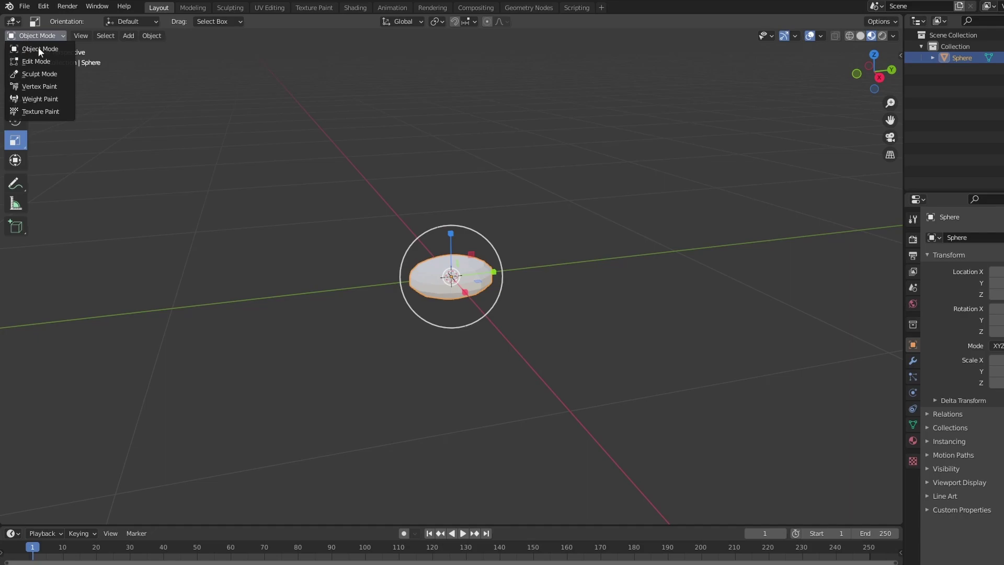
left_click(39, 47)
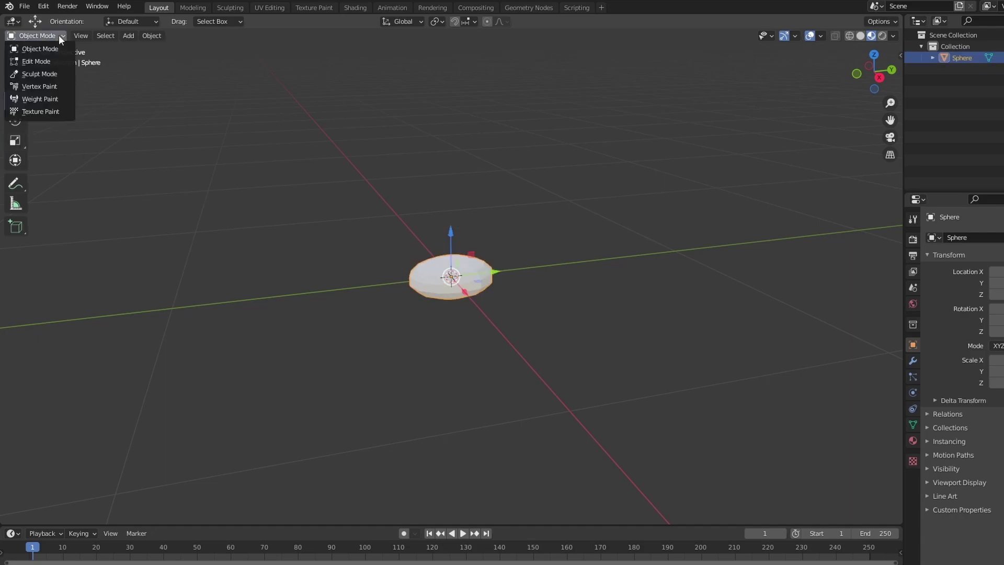
left_click(54, 62)
middle_click_drag(406, 363, 565, 100)
middle_click_drag(612, 334, 651, 341)
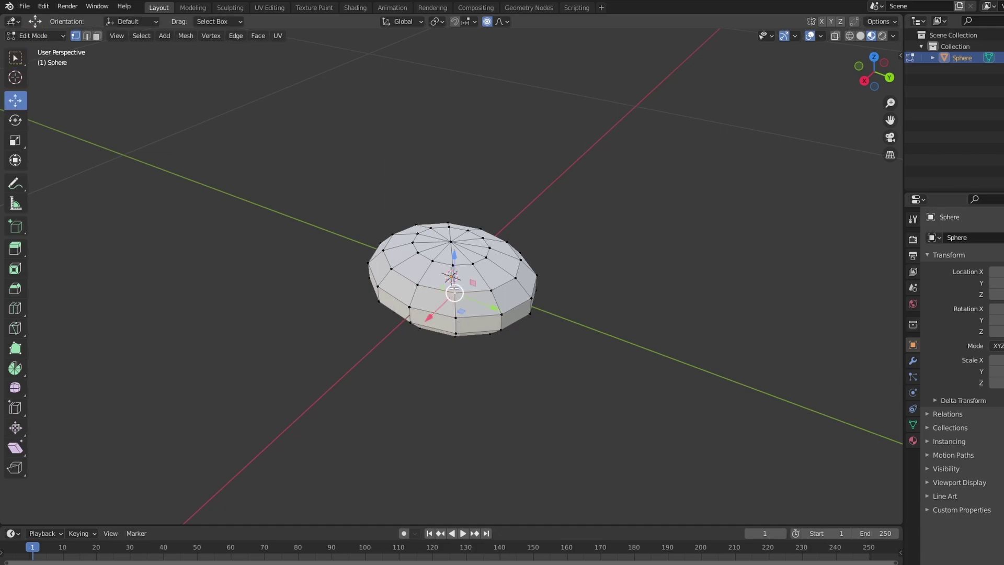
- Pull the sphere's vertices into an irregular pebble using smooth proportional editing with a size of about 0.16
mouse_move(452, 289)
left_mouse_down()
mouse_move(481, 298)
mouse_move(449, 294)
mouse_move(463, 292)
left_mouse_up()
scroll(456, 293, "up", 20)
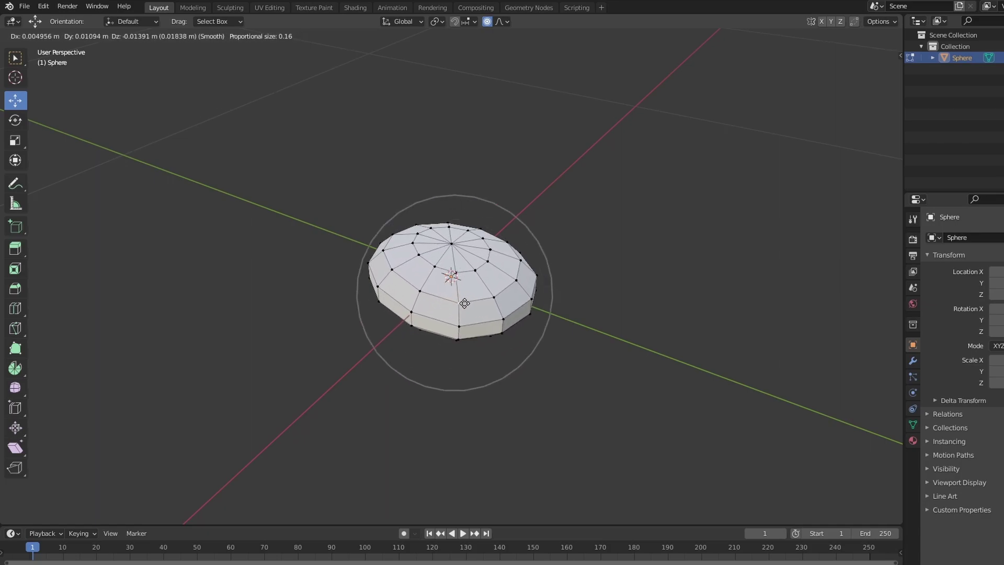
left_click_drag(461, 296, 463, 268)
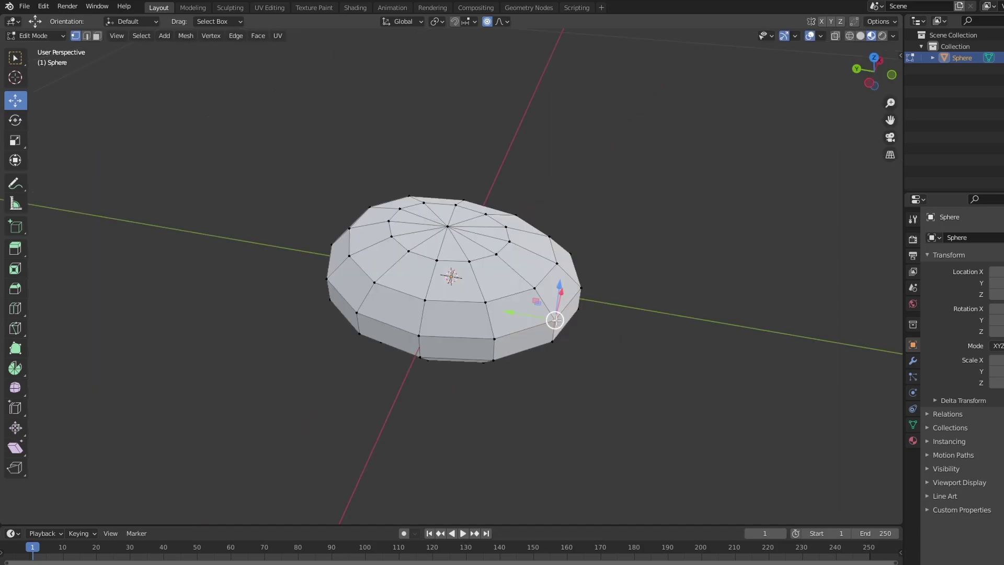
left_click_drag(555, 320, 475, 308)
middle_click_drag(617, 360, 347, 363)
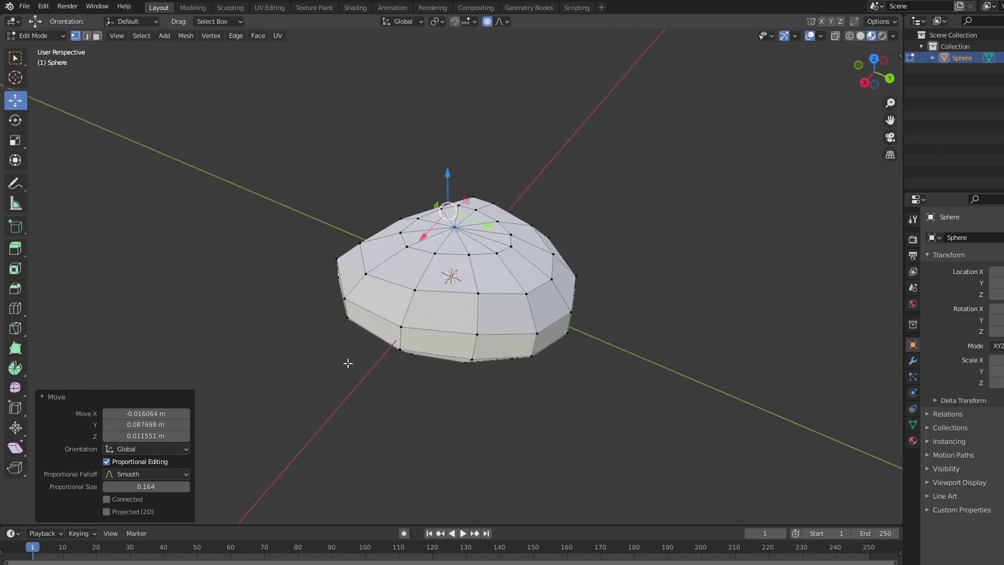
middle_click_drag(486, 425, 606, 362)
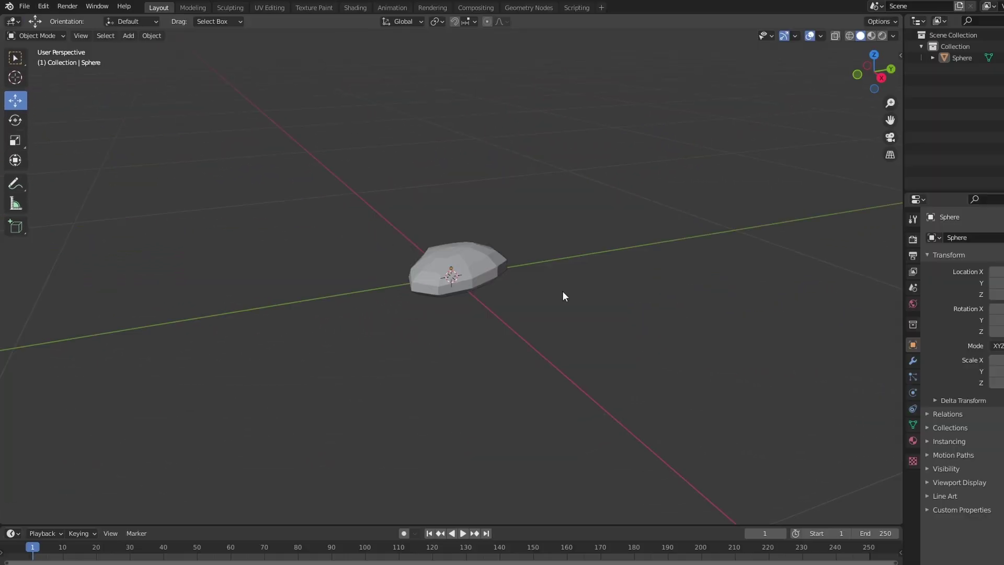
- Inspect the reshaped pebble in Object Mode and open the file commands for exporting it
middle_click_drag(562, 296, 695, 309)
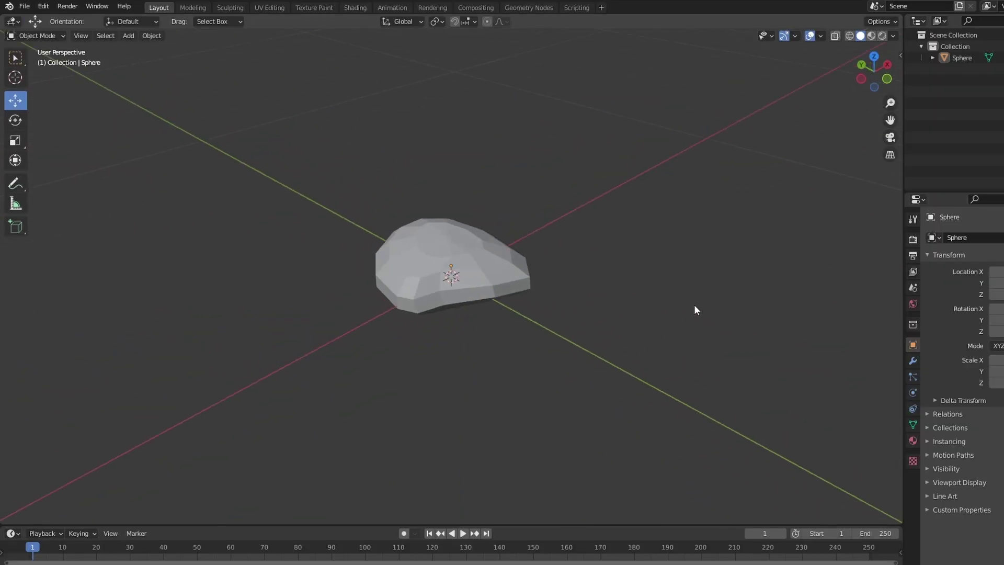
left_click(24, 6)
left_click(25, 7)
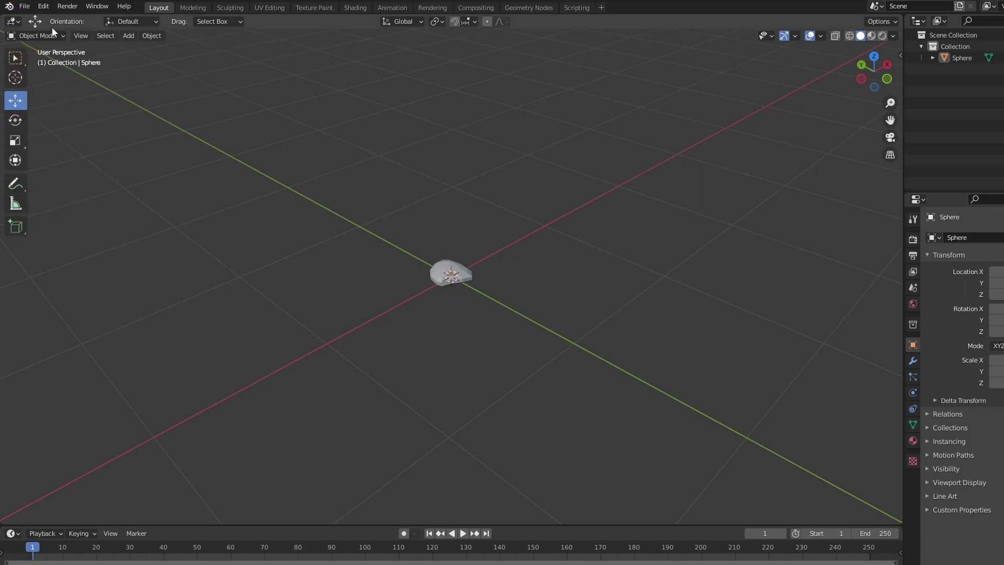
left_click(24, 7)
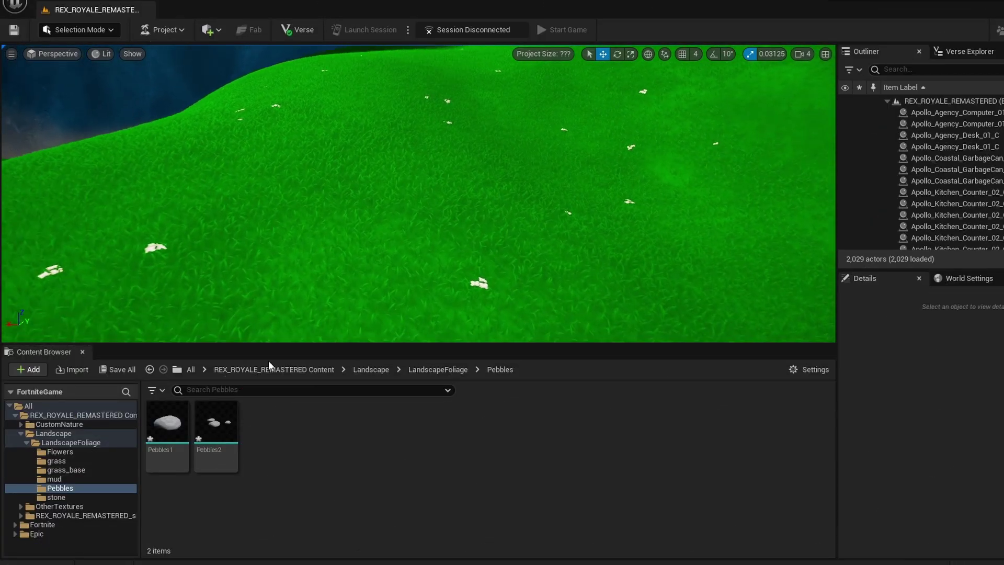
- Switch to Unreal Editor, place the Pebbles1 mesh on the grass to check its size, and remove it
left_click_drag(315, 278, 318, 265)
right_click_drag(589, 191, 586, 212)
left_click(589, 191)
mouse_move(570, 165)
right_mouse_down()
mouse_move(583, 149)
mouse_move(583, 175)
mouse_move(571, 165)
right_mouse_up()
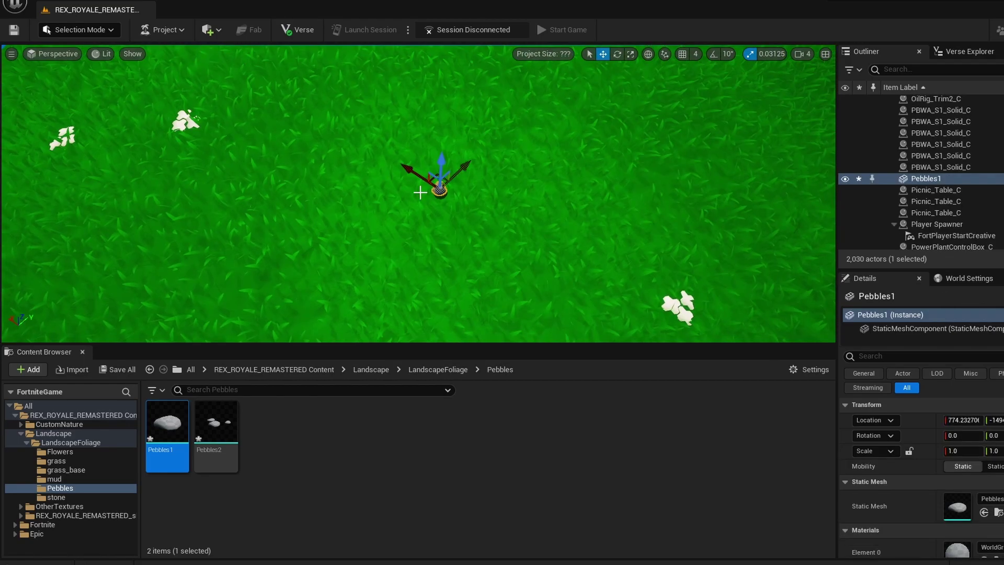
key("Escape")
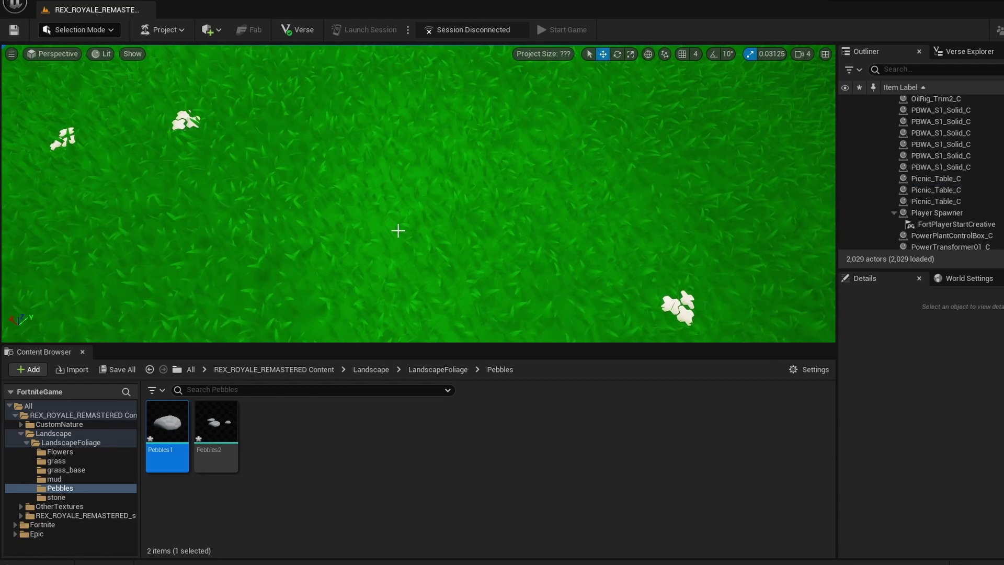
- Create a material named Pebble and drive its Base Color with a grey three-component constant of 0.119792 per channel
right_click(293, 415)
left_click(376, 235)
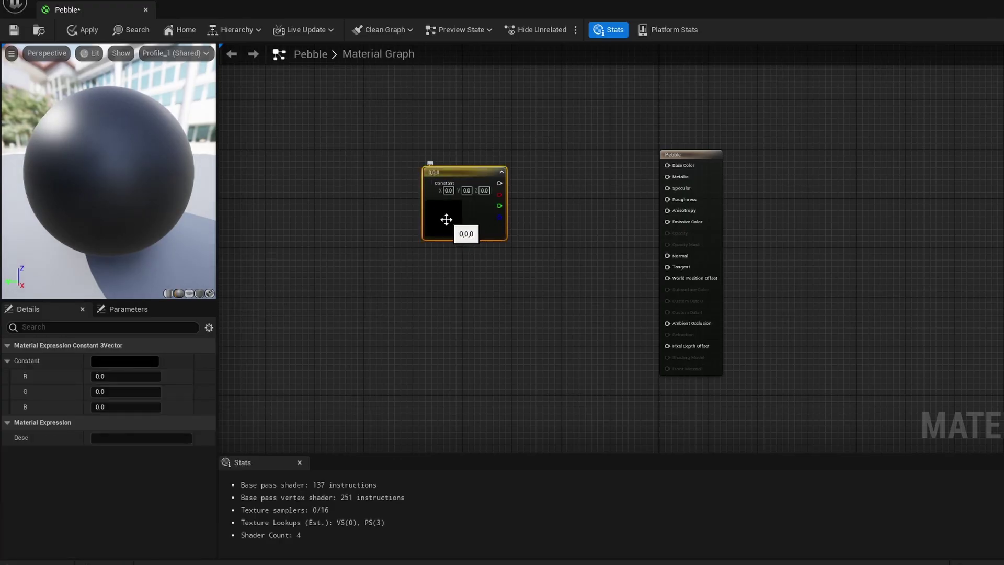
double_click(446, 219)
left_click_drag(613, 312, 614, 349)
left_click(614, 506)
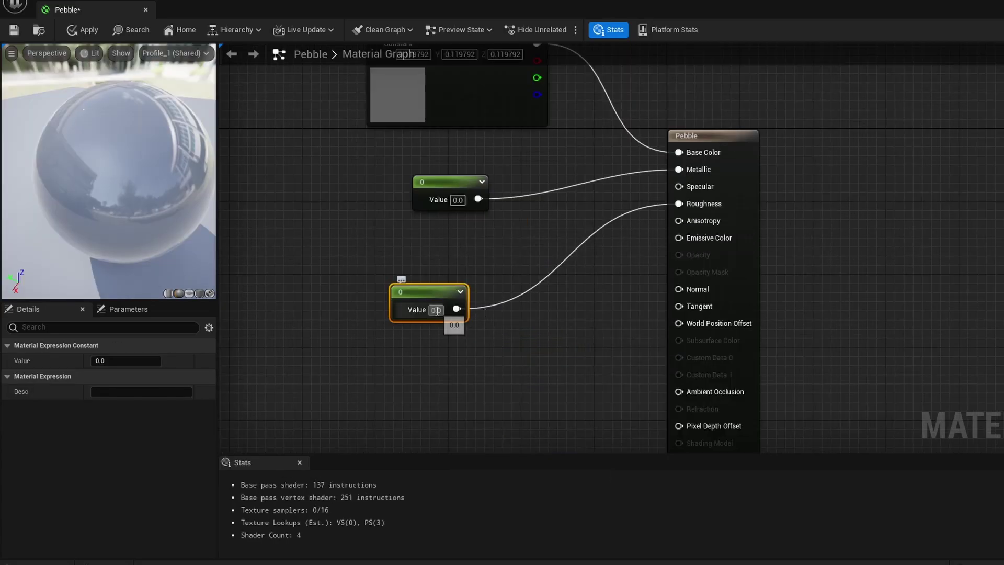
- Feed constants of 0 into Metallic, 2 into Specular and 0.7 into Roughness, and connect the Stone_Normals texture to Normal
left_click(437, 309)
key("Return")
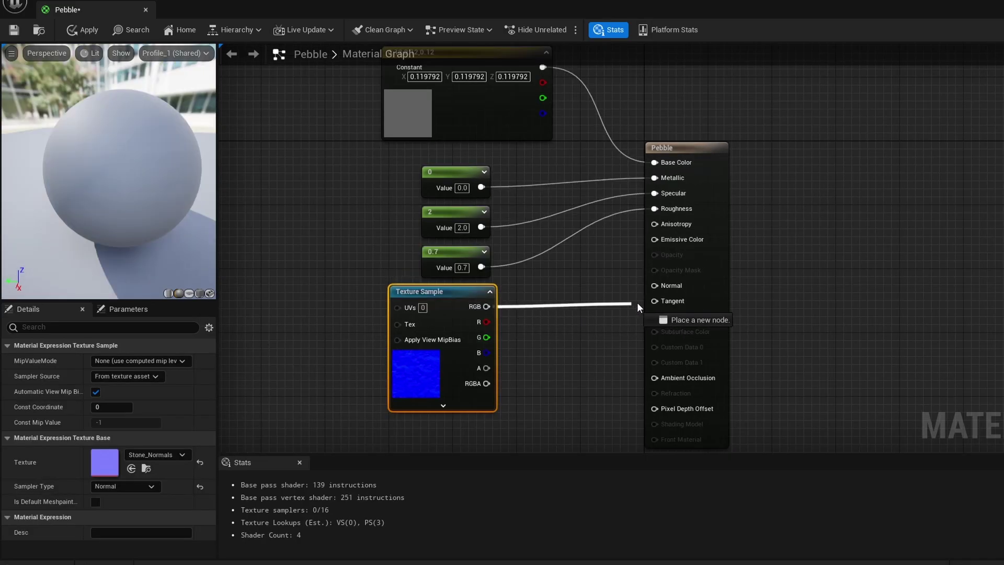
left_click_drag(637, 305, 655, 285)
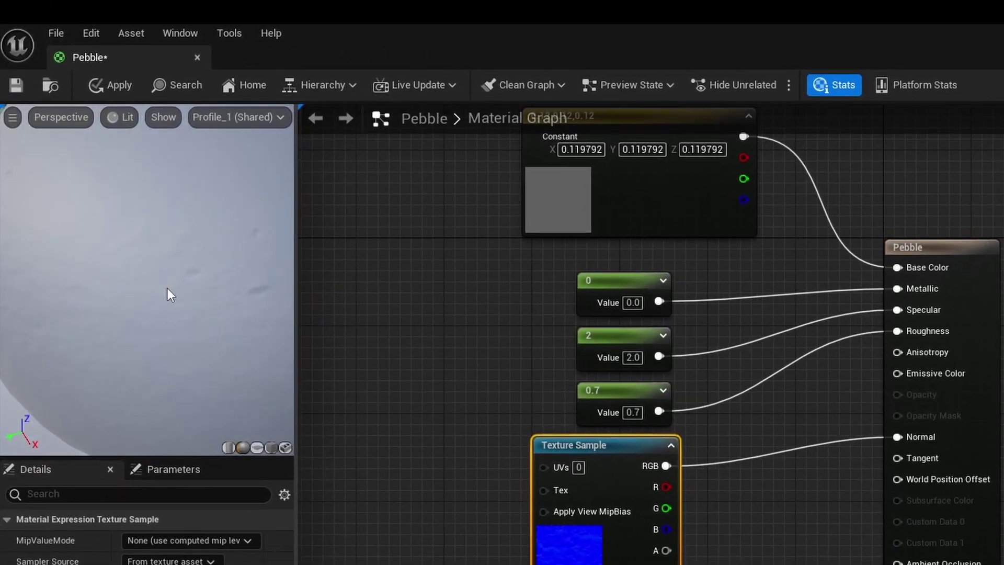
- Examine the pebble material's surface detail on the preview sphere from near and far
scroll(167, 287, "down", 8)
left_click_drag(166, 288, 201, 340)
scroll(166, 289, "up", 6)
scroll(166, 290, "down", 6)
scroll(164, 288, "up", 2)
scroll(164, 289, "up", 4)
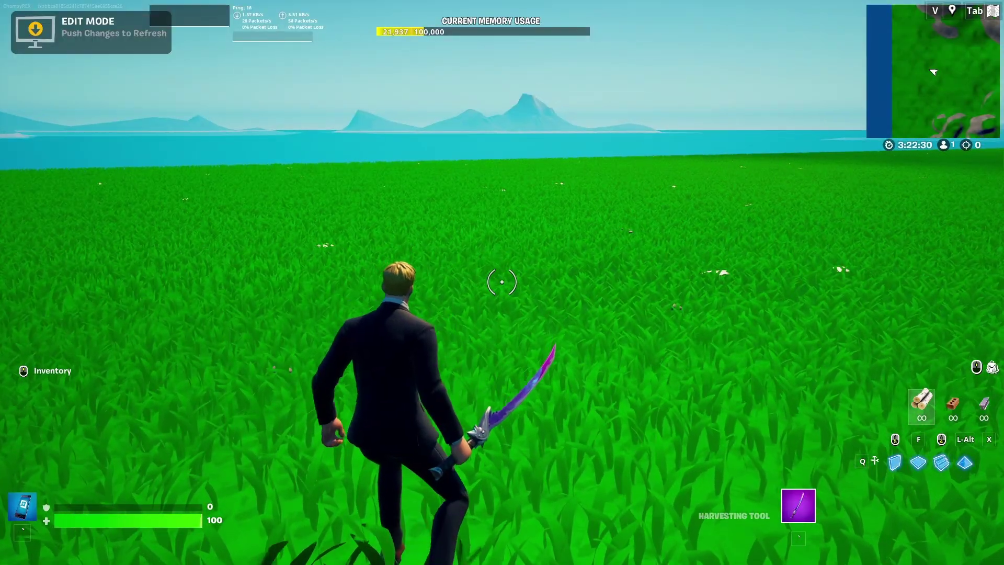
- Switch to the Fortnite play session and run across the island to examine the grass, flowers, pebbles and landscape blending
key("w")
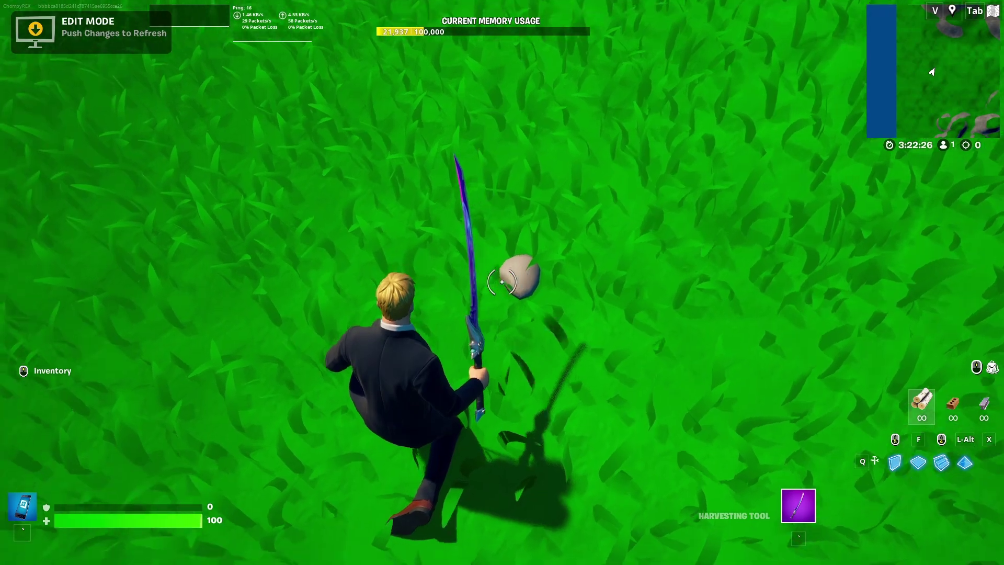
key("w")
key("w")
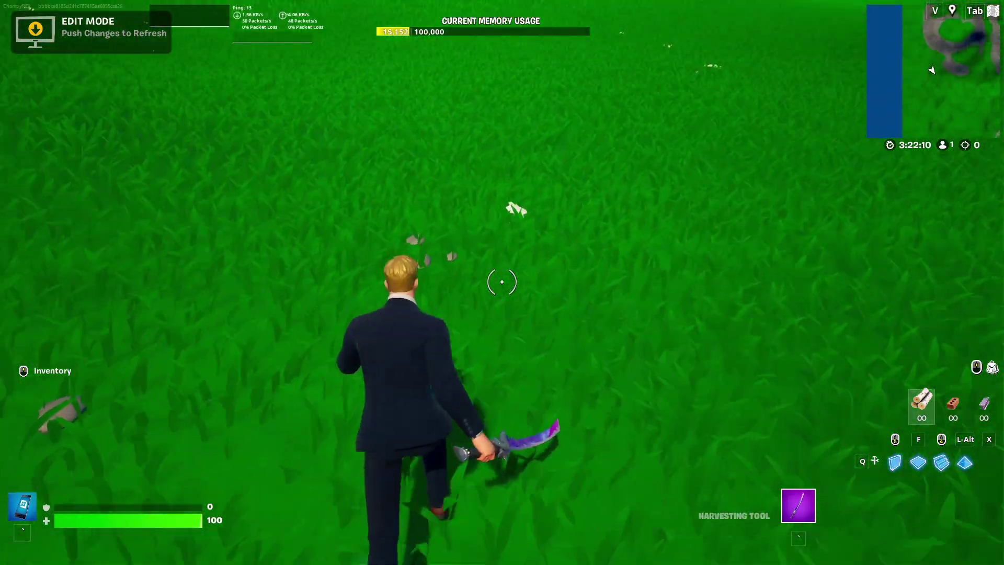
key("w")
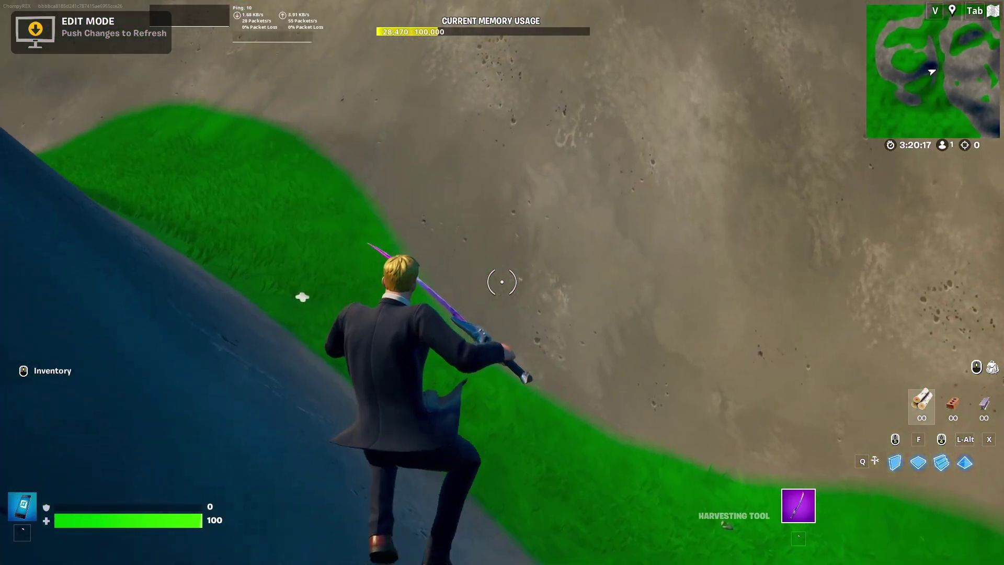
key("w")
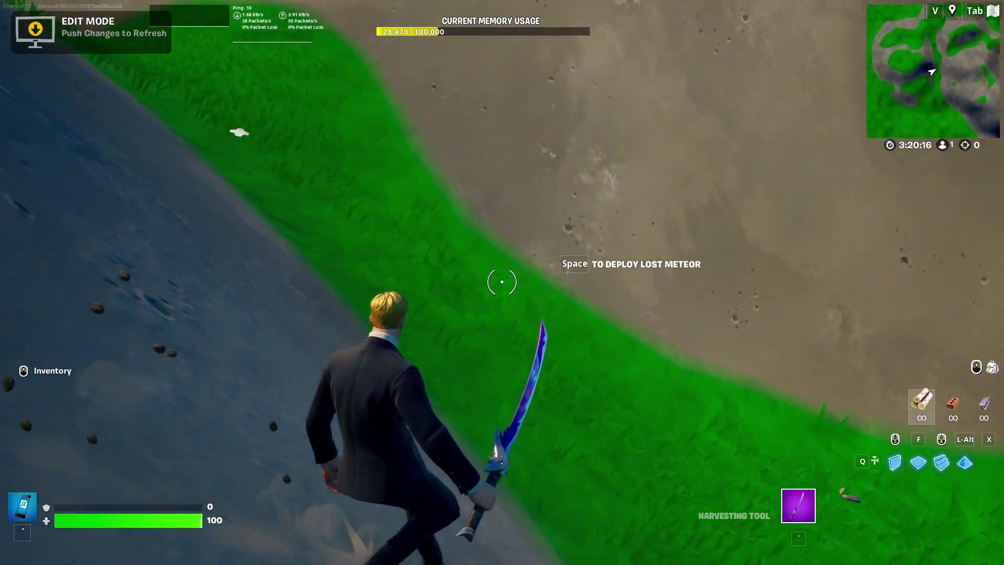
key("w")
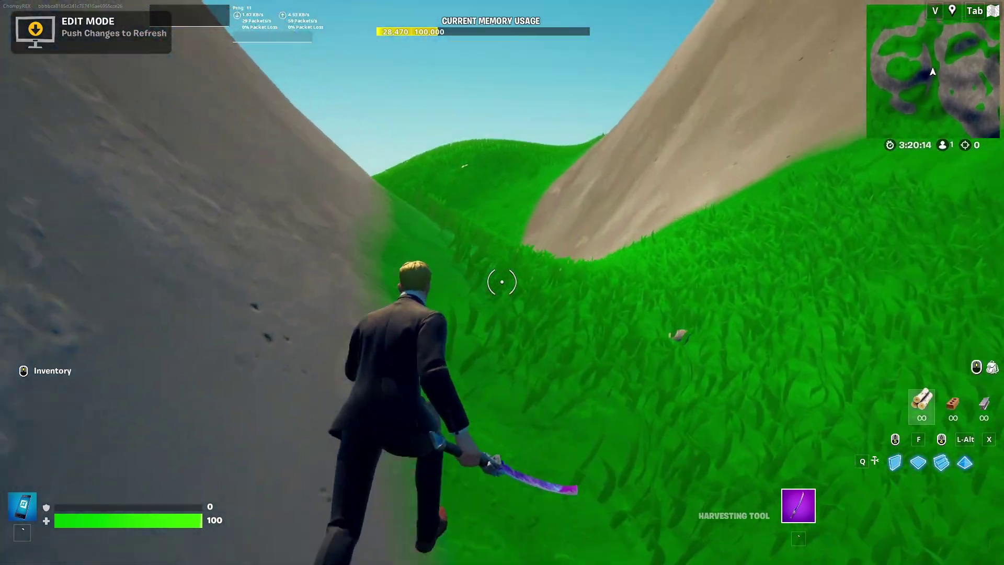